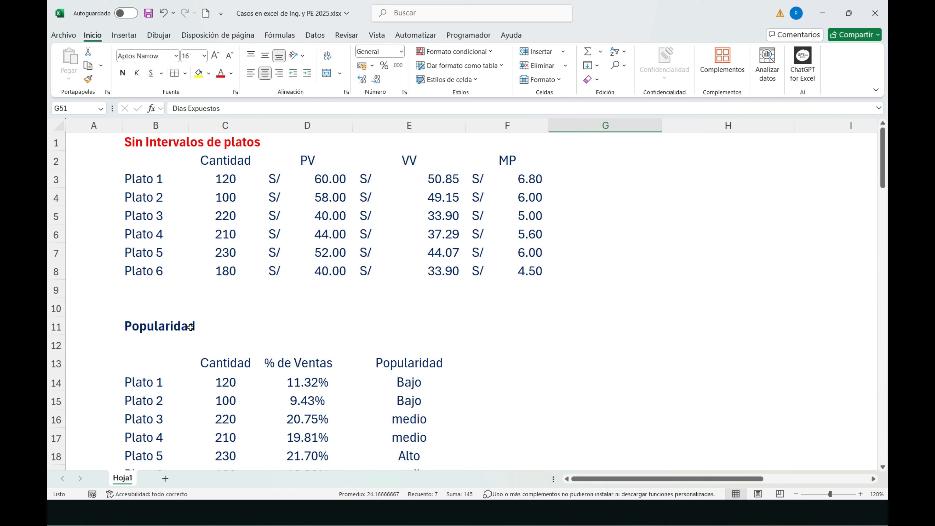
Step: Review the % de Ventas values, the Media and Desv. Est. cells under Popularidad, and the presentation slide on standard deviation
scroll(190, 327, "down", 2)
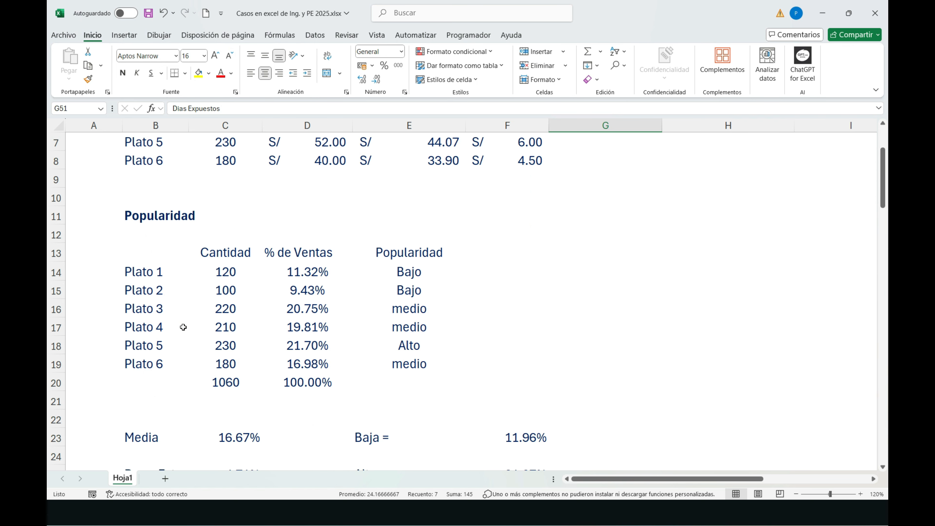
left_click_drag(316, 274, 310, 357)
scroll(310, 357, "down", 2)
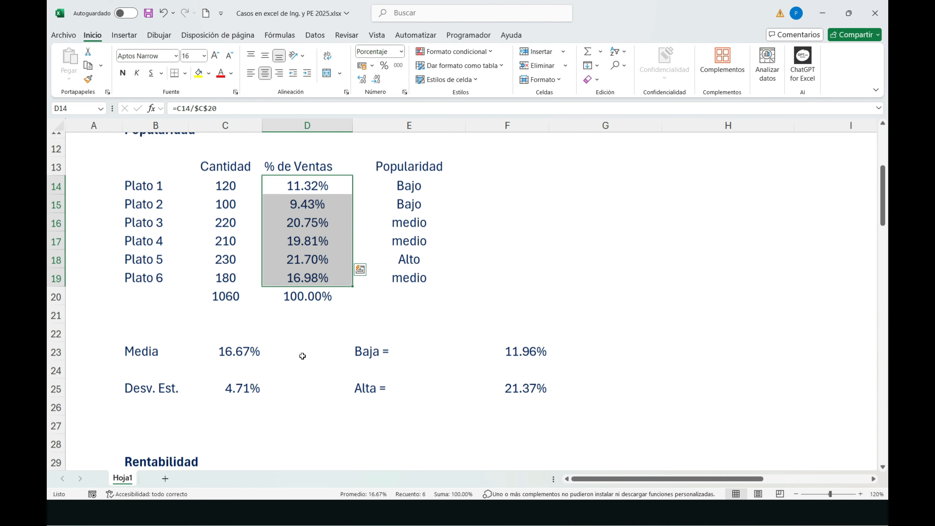
left_click(245, 329)
left_click(223, 362)
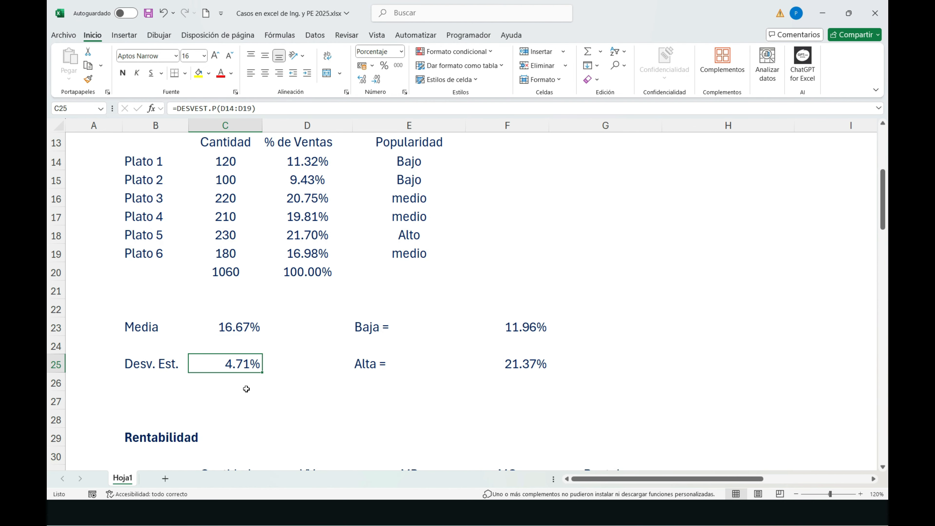
key("alt+Tab")
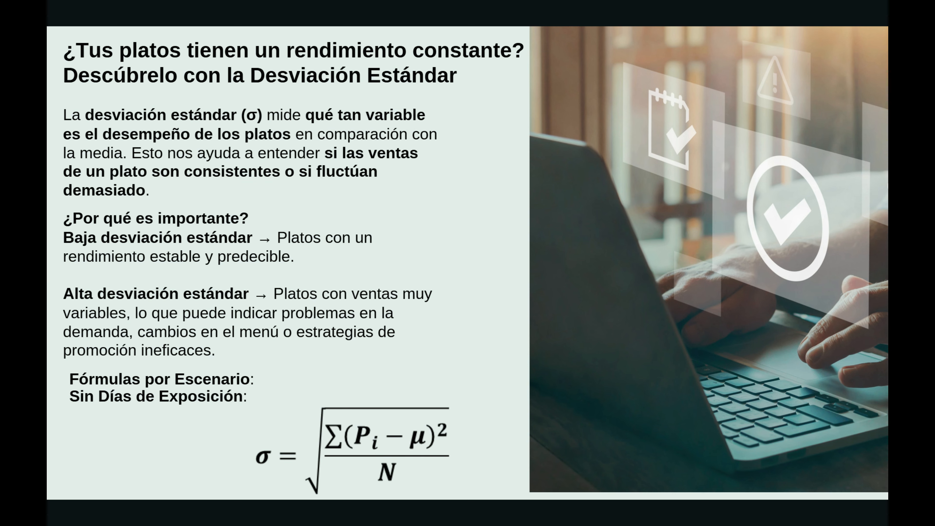
key("alt+Tab")
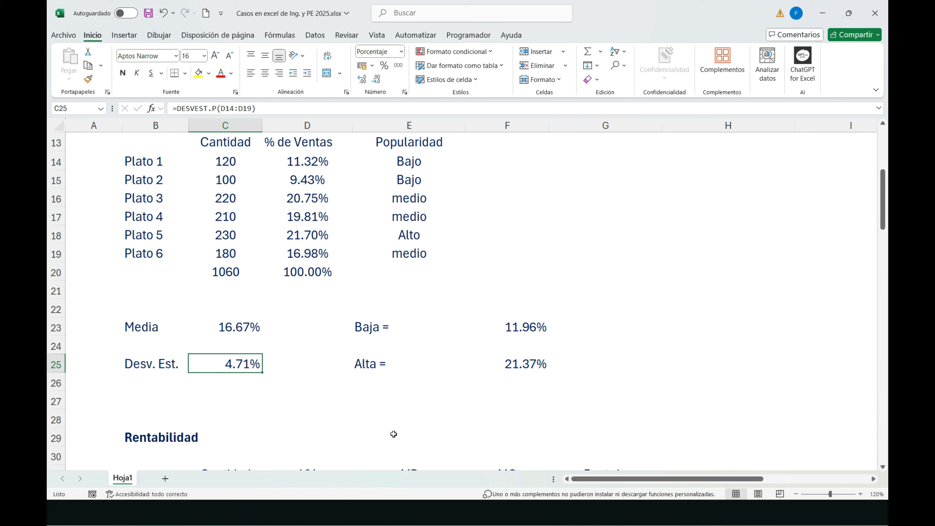
Step: Clear the Desv. Est. cell C25 and re-enter its population standard deviation formula as =DESVEST.P(D14:D19)
key("BackSpace")
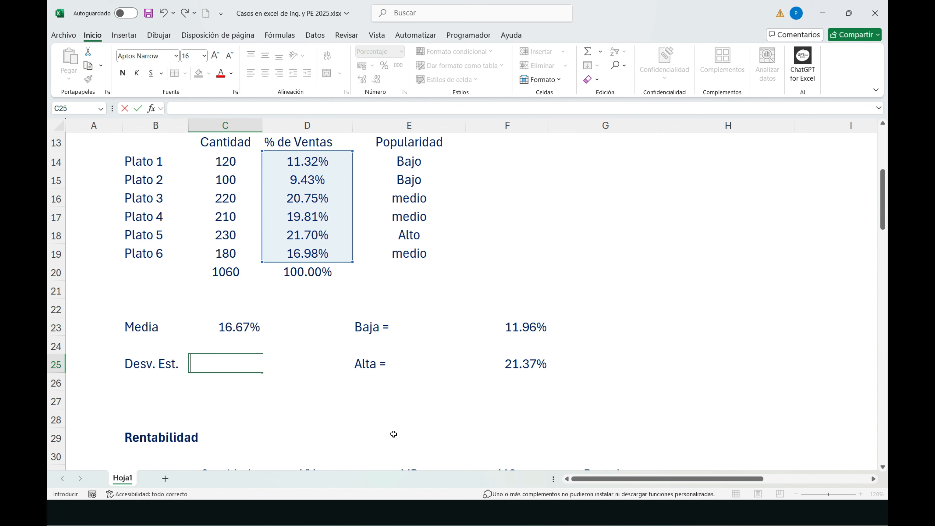
left_click(294, 413)
left_click(236, 366)
type("=")
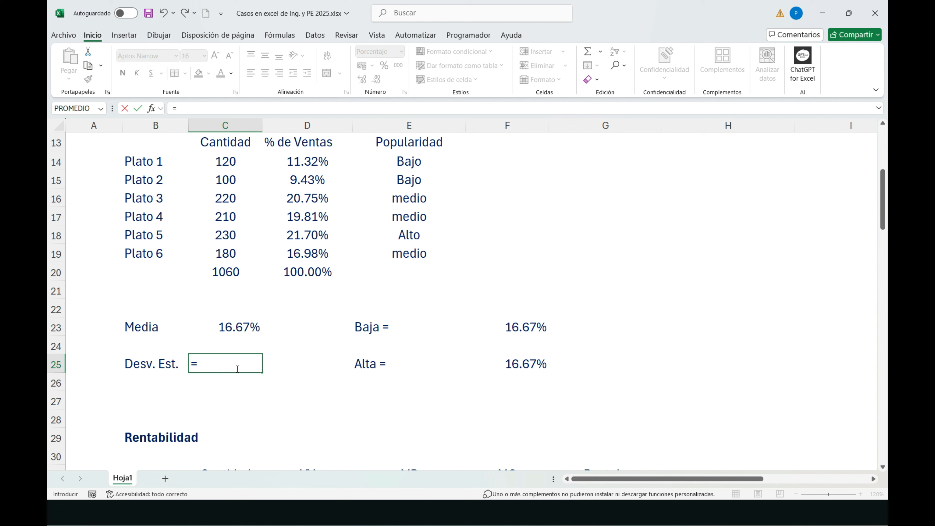
type("desv")
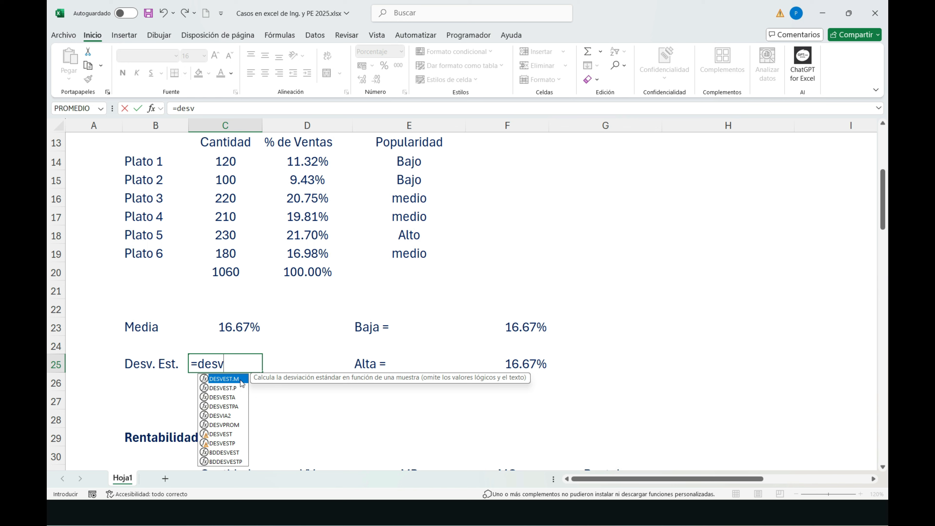
left_click(233, 388)
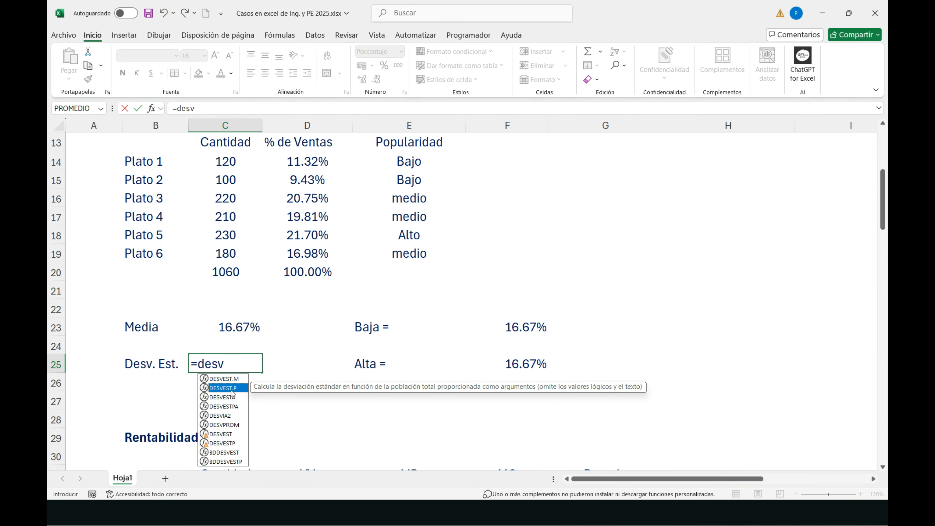
double_click(232, 388)
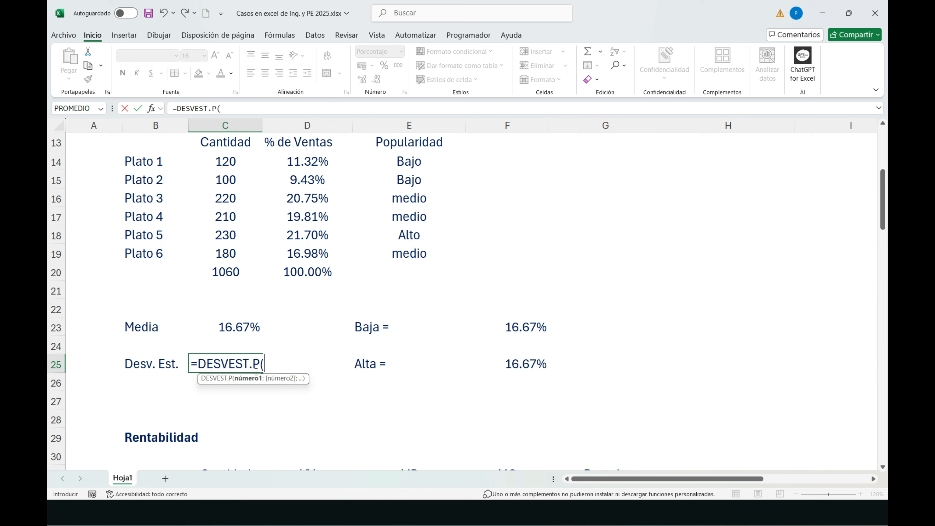
left_click_drag(308, 161, 307, 254)
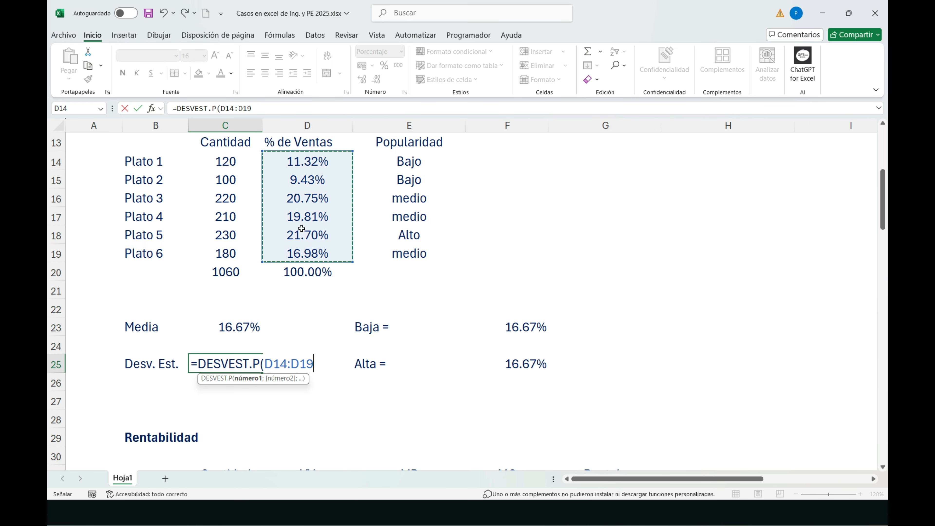
type(")")
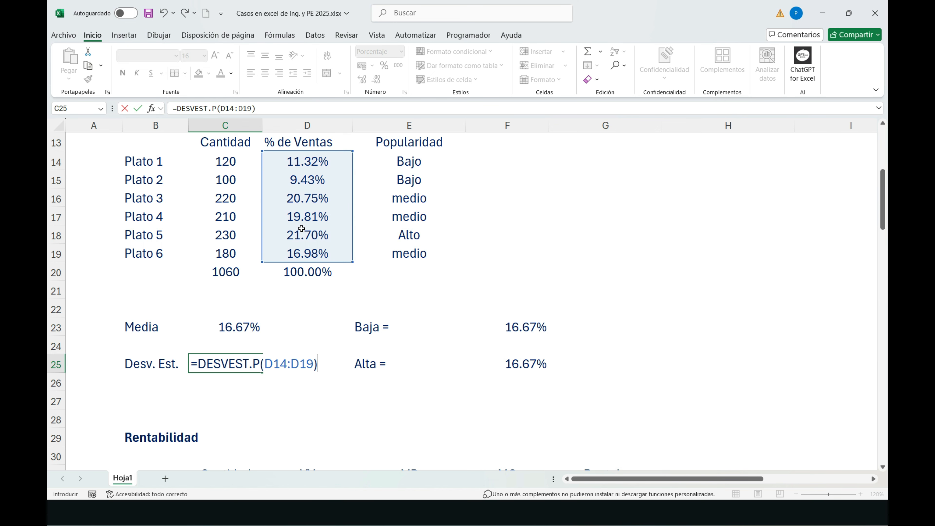
key("Return")
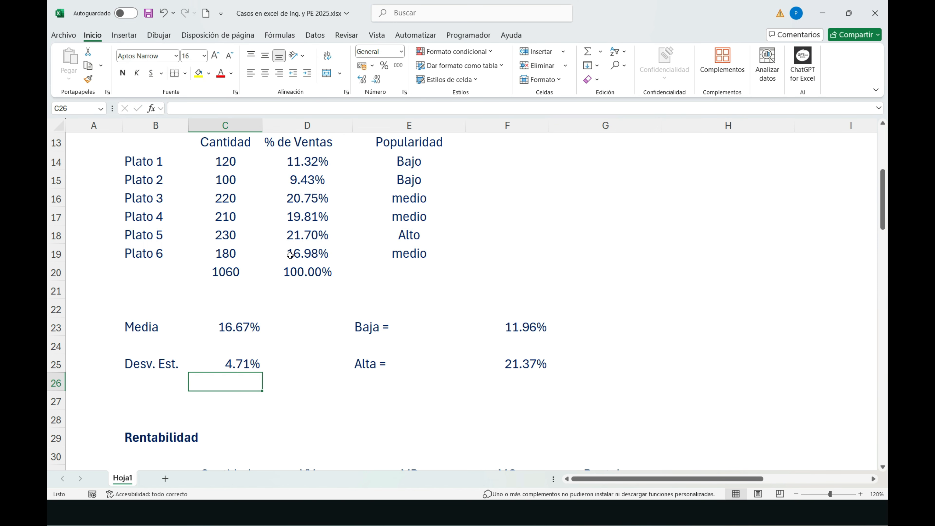
left_click(235, 366)
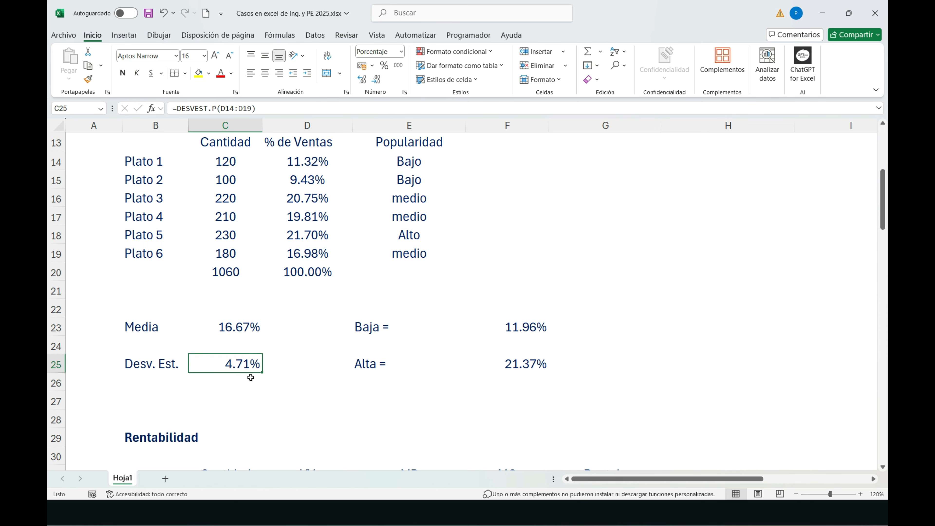
Step: Set the font colour of the Baja and Alta values in F23:F25 to white
left_click_drag(504, 327, 507, 365)
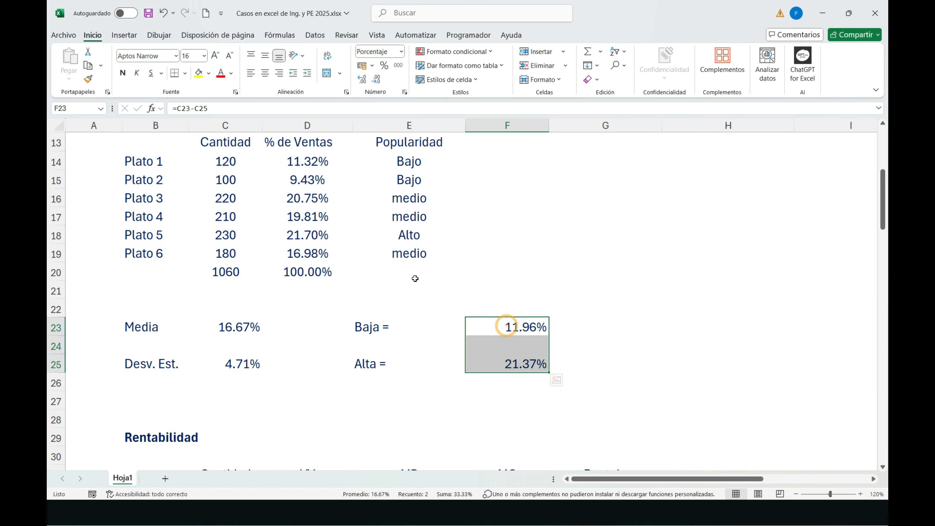
left_click(234, 76)
left_click(223, 142)
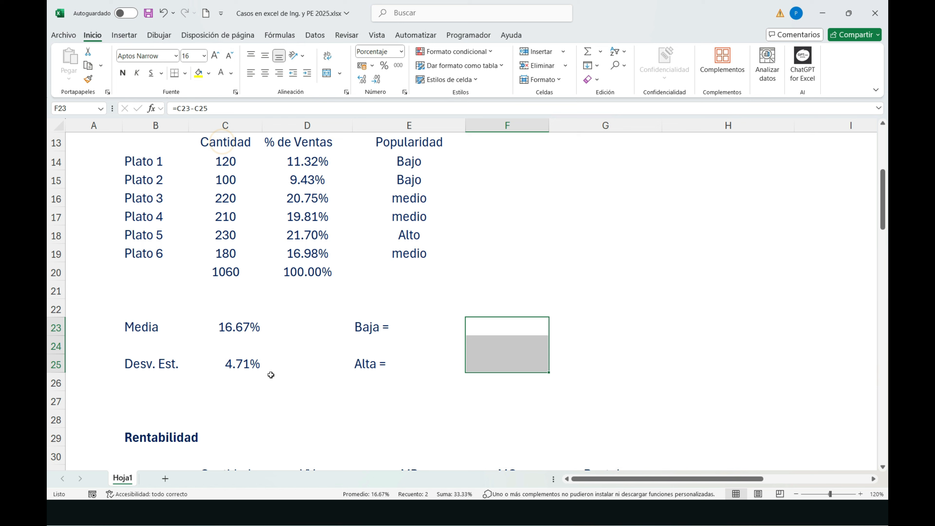
Step: Select C25, switch to the presentation, and review the slides on standard deviation and popularity without exposure-day adjustment
left_click(249, 368)
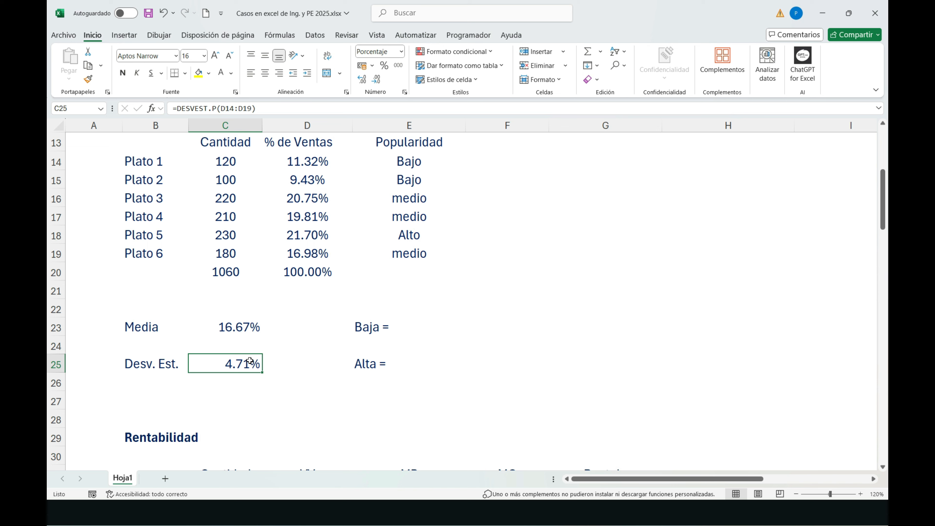
key("alt+Tab")
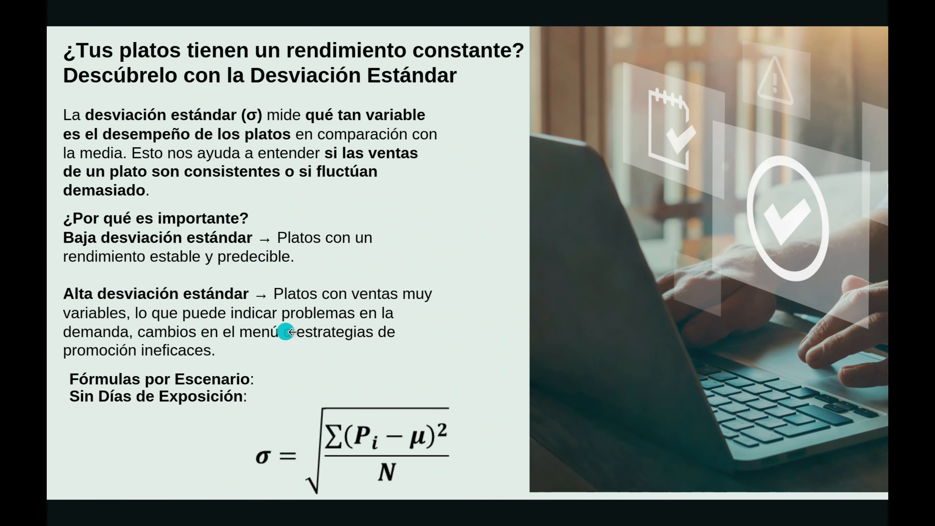
key("alt+Tab")
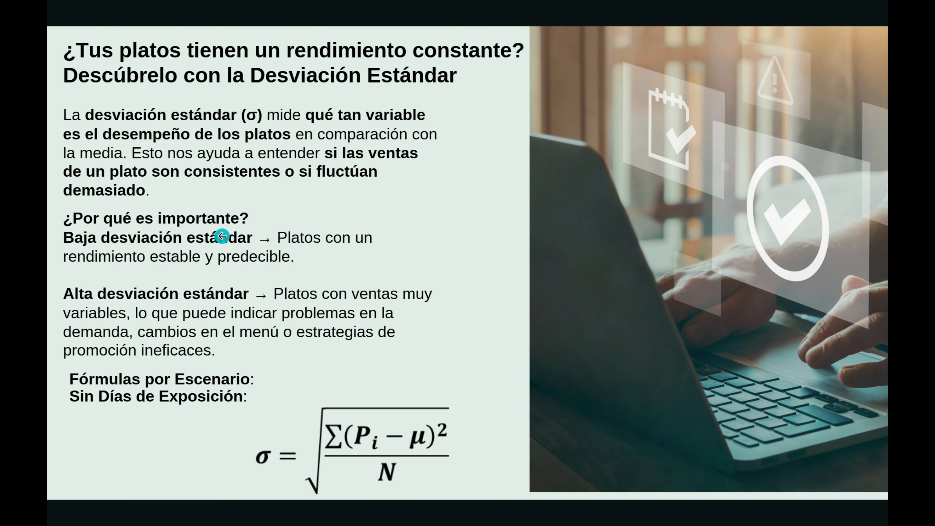
key("Right")
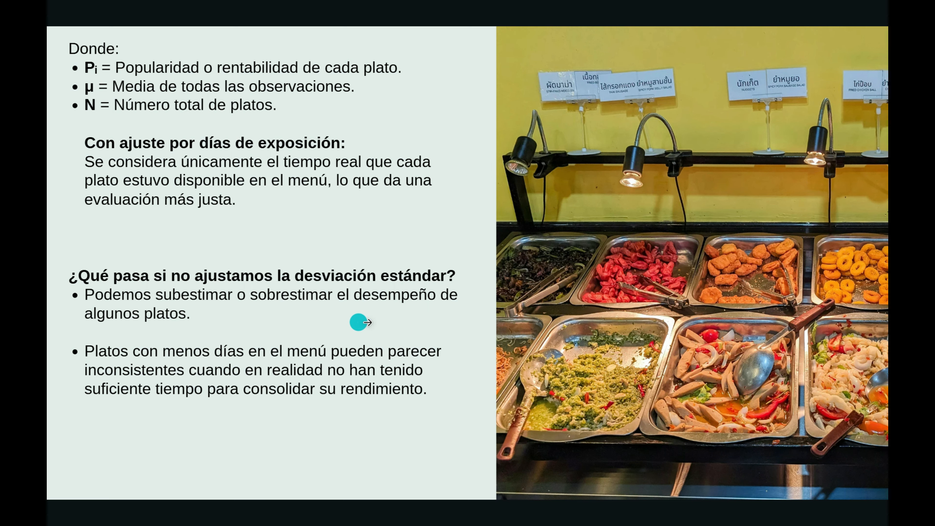
key("Left")
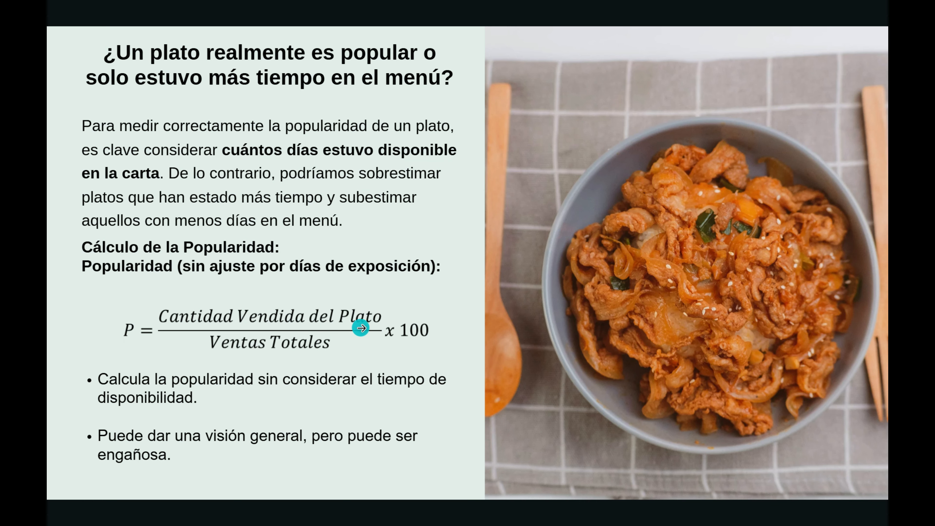
Step: Return to the Excel workbook and examine how % de Ventas for Plato 1 to Plato 3 relates to their quantities and the total in C20
key("alt+Tab")
left_click(236, 164)
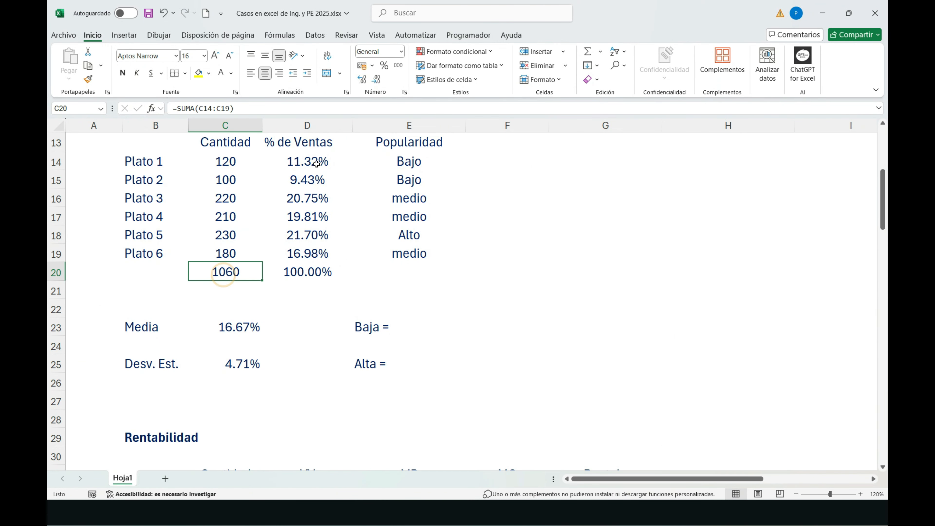
left_click(308, 161)
left_click(224, 184)
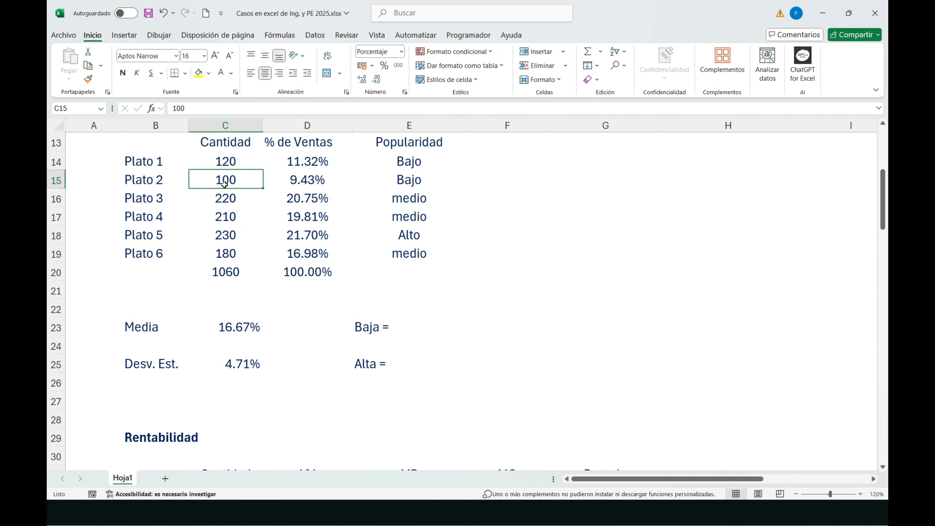
left_click(227, 274)
left_click(314, 182)
left_click(229, 199)
left_click(225, 272)
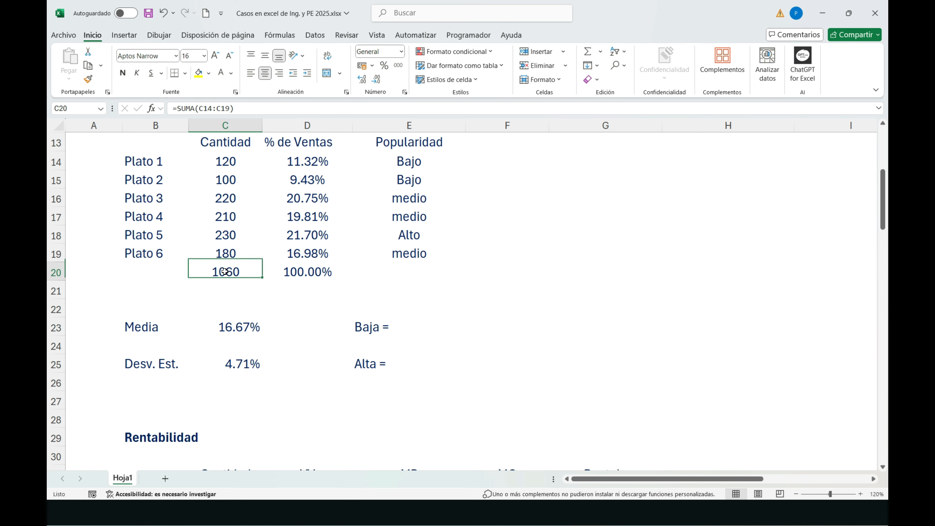
left_click(315, 195)
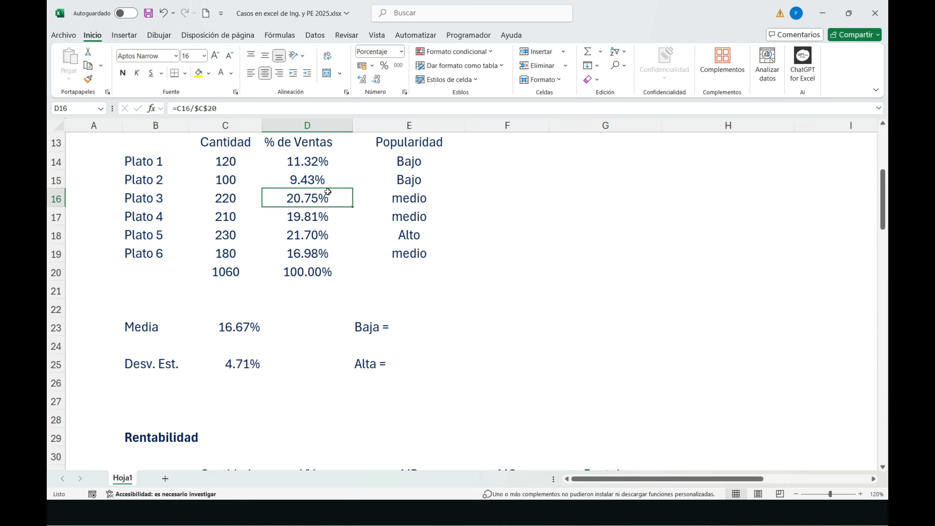
Step: Review the presentation's popularity formulas with and without exposure days, and return to the workbook's Rentabilidad table
key("alt+Tab")
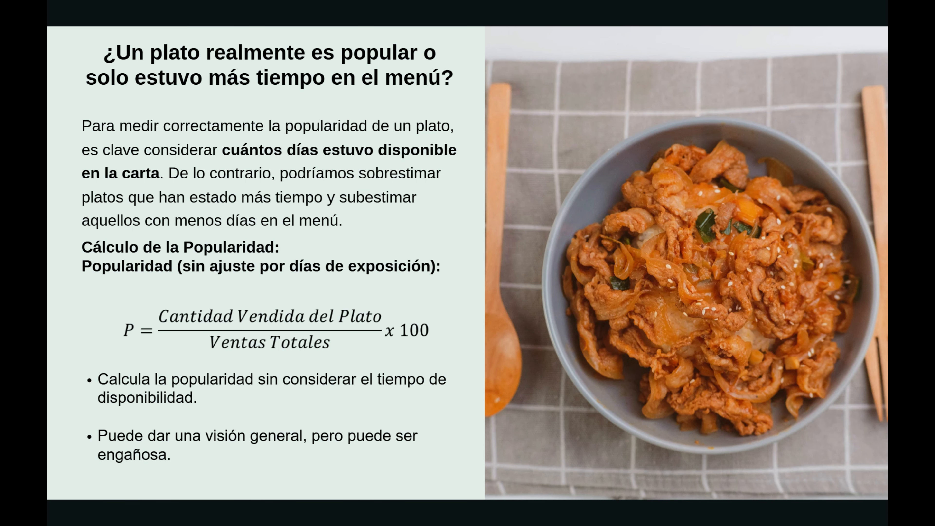
left_click(191, 401)
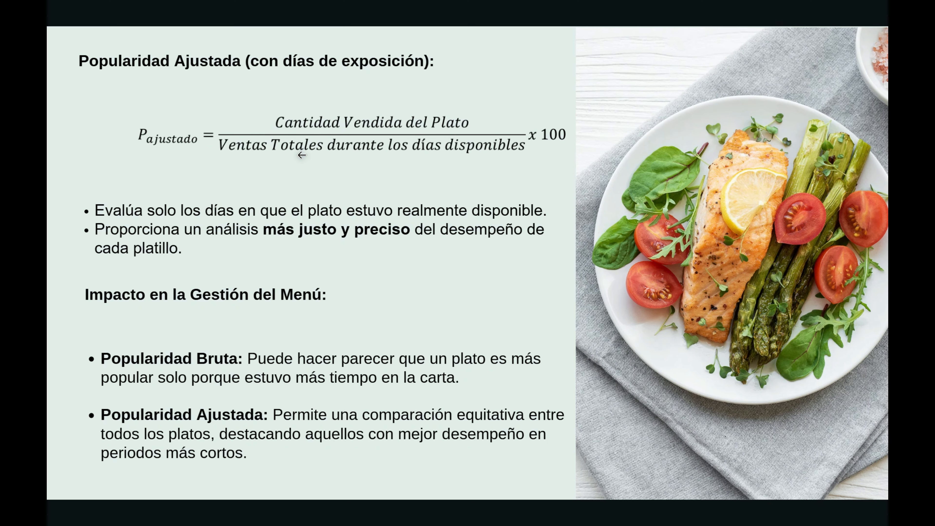
key("alt+Tab")
scroll(301, 156, "down", 11)
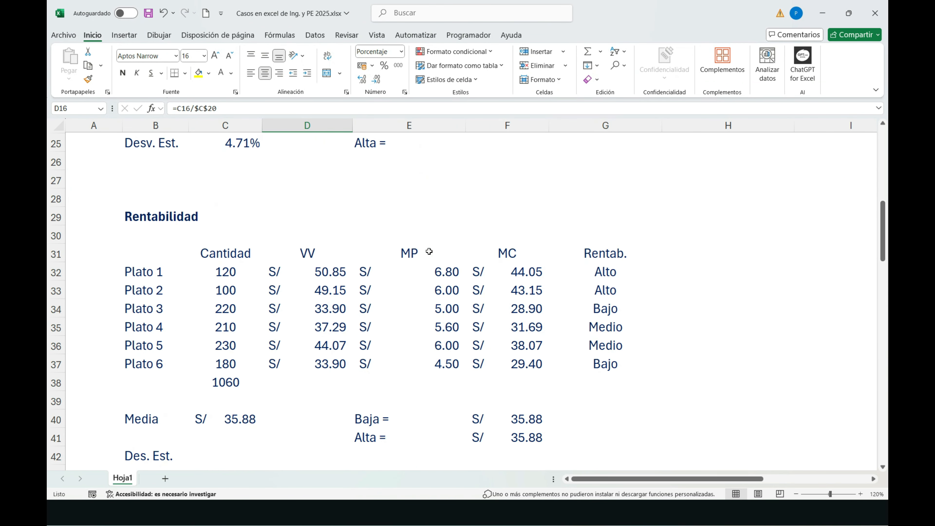
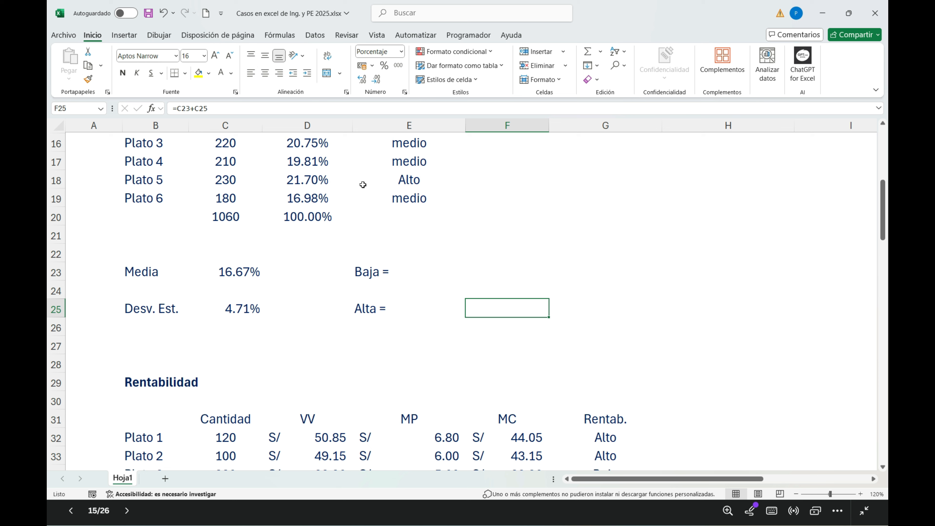
Step: Re-enter the Baja threshold in F23 as the mean minus the standard deviation, =C23-C25
left_click(484, 273)
left_click(232, 108)
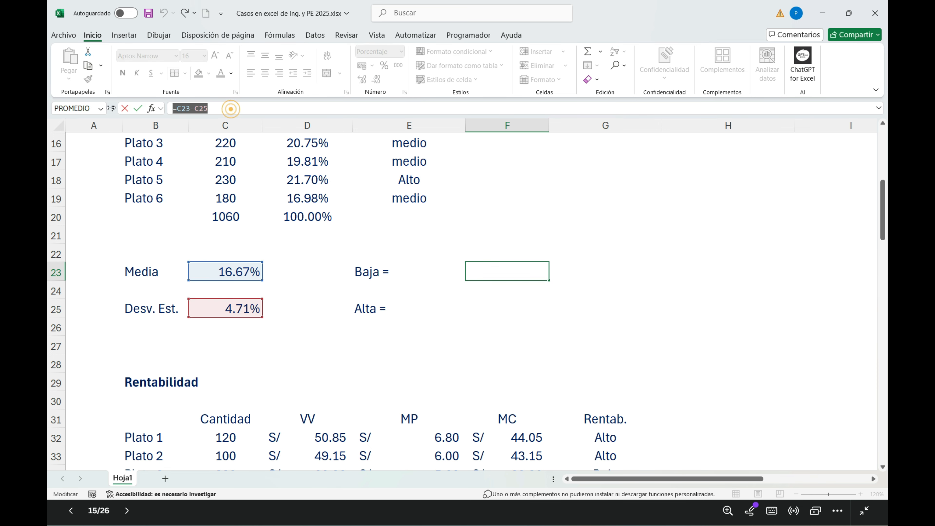
key("BackSpace")
key("BackSpace")
key("BackSpace")
key("BackSpace")
key("BackSpace")
key("BackSpace")
key("BackSpace")
key("BackSpace")
type("=")
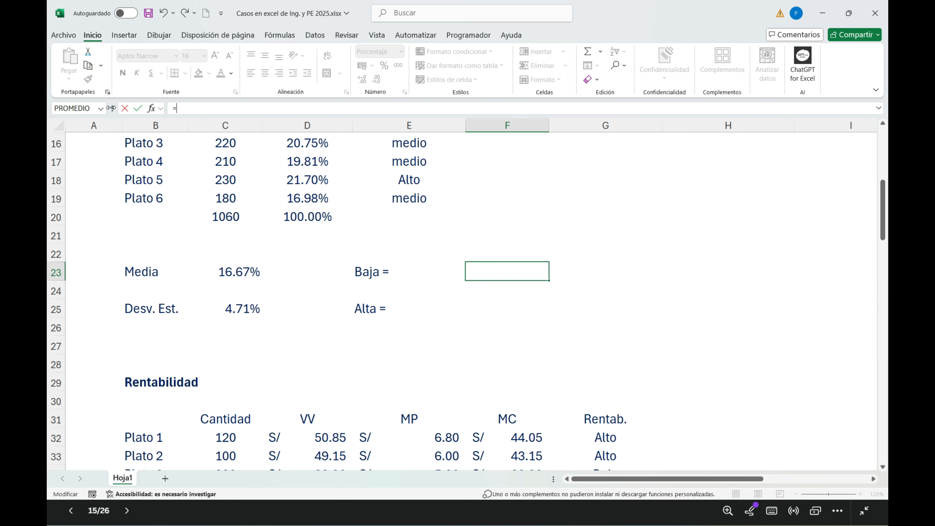
left_click(224, 271)
type("-")
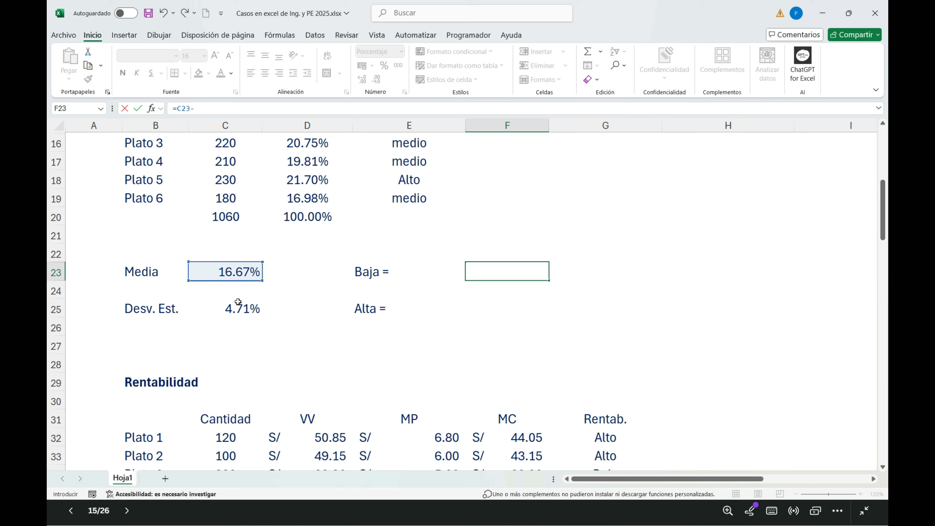
left_click(239, 314)
key("Return")
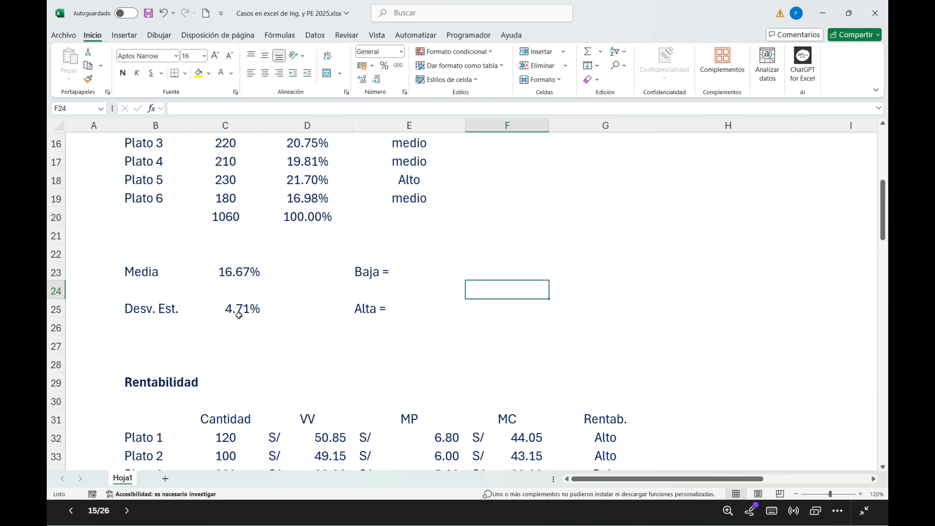
Step: Set the font colour of the Baja and Alta values in F23:F25 to black
left_click_drag(508, 271, 505, 300)
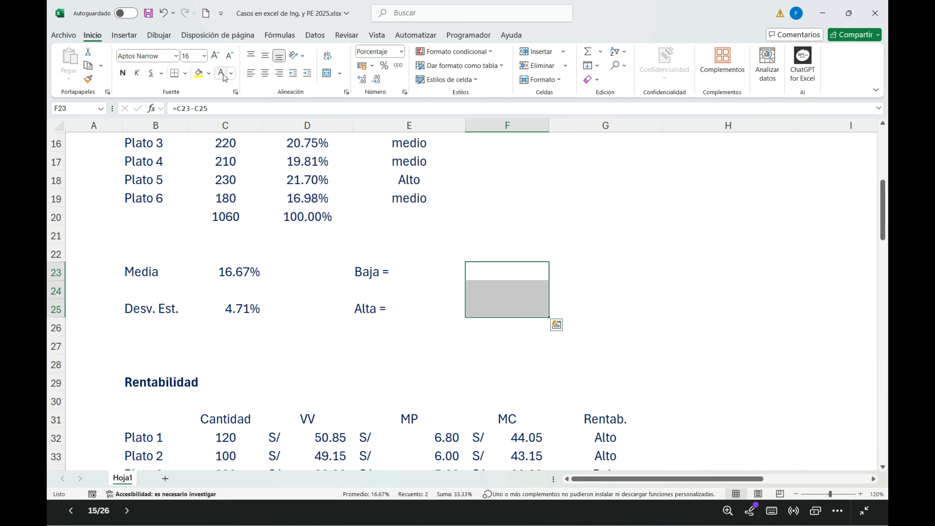
left_click(232, 74)
left_click(238, 141)
Step: Examine how the Baja and Alta thresholds in F23 and F25 derive from the Media and Desv. Est. cells
left_click(516, 278)
left_click(515, 312)
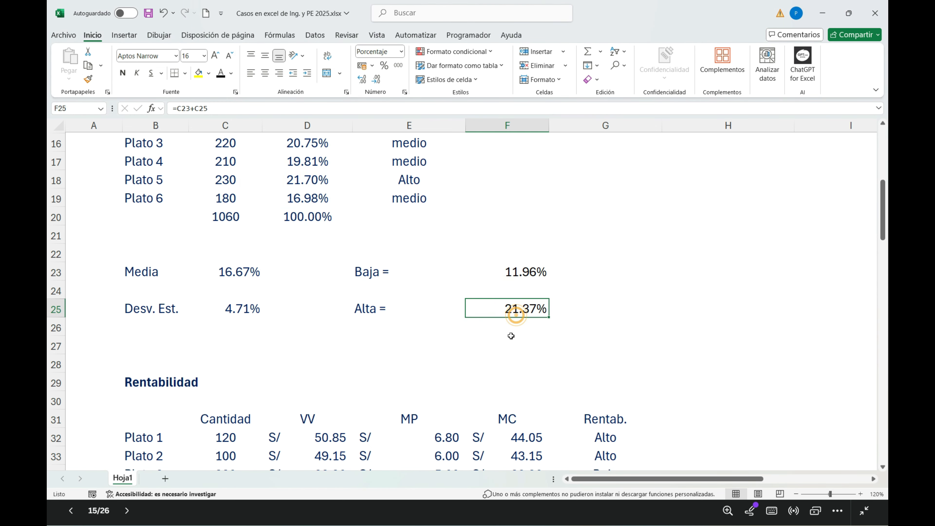
left_click(242, 278)
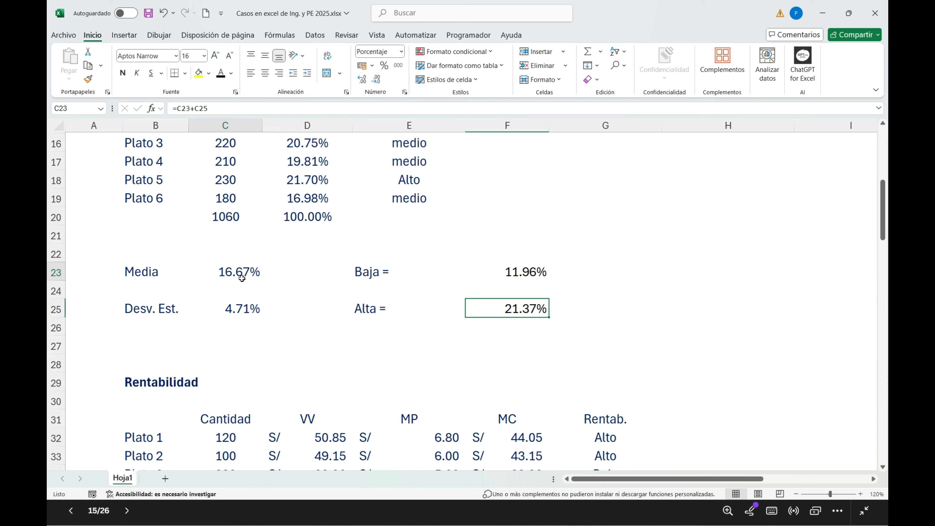
left_click(248, 307)
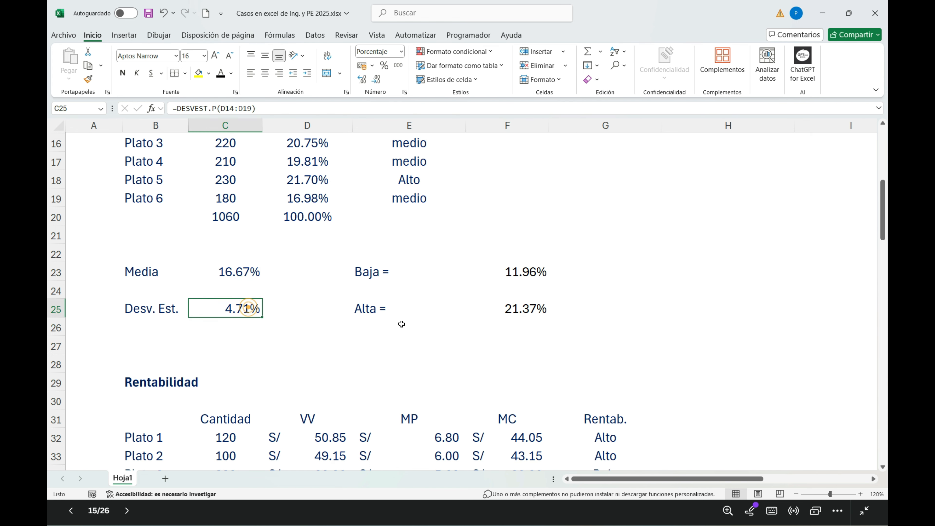
left_click(511, 276)
left_click(513, 300)
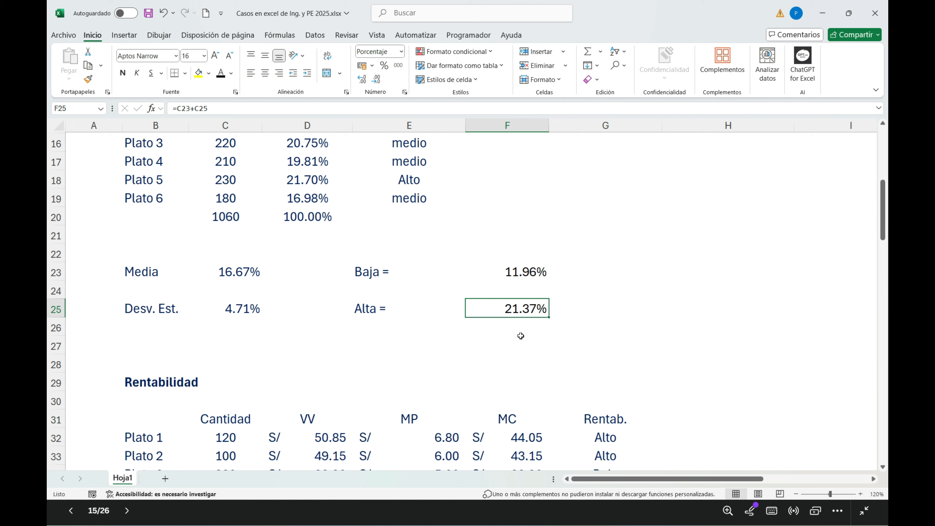
Step: Compare the dishes' % de Ventas and Popularidad classes with the Baja and Alta thresholds
scroll(515, 335, "up", 4)
scroll(468, 301, "down", 1)
left_click(307, 217)
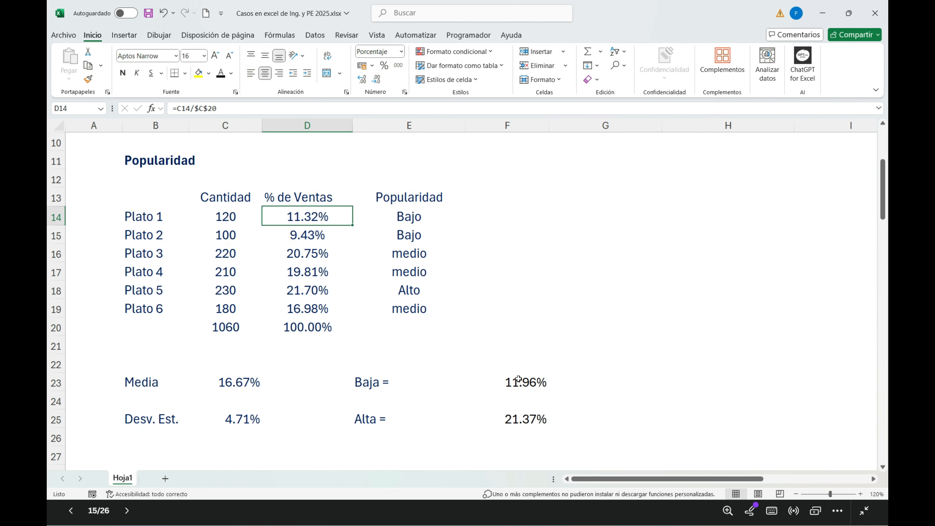
left_click(410, 221)
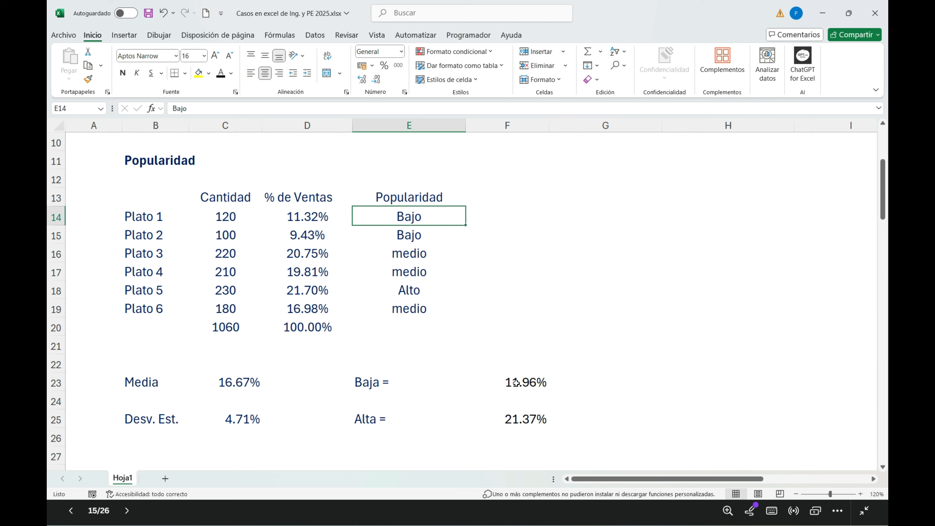
left_click(413, 240)
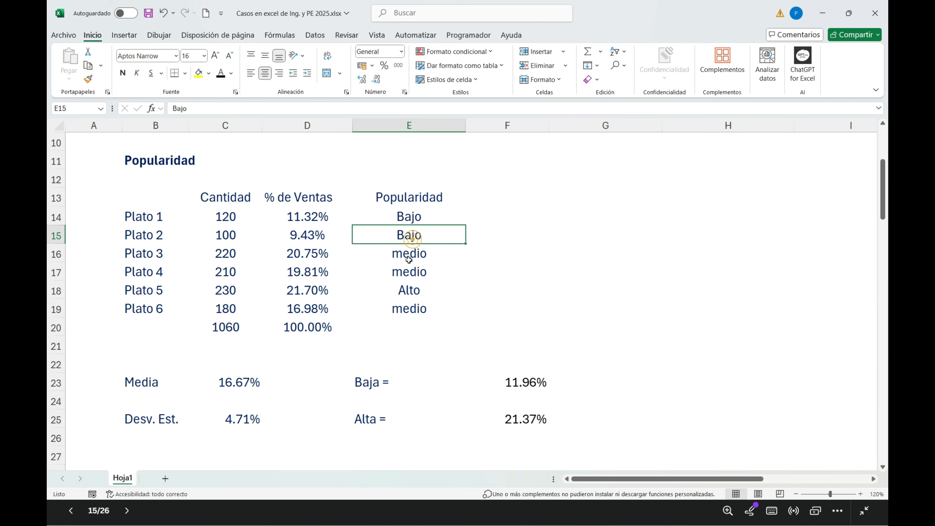
left_click(309, 255)
left_click(407, 258)
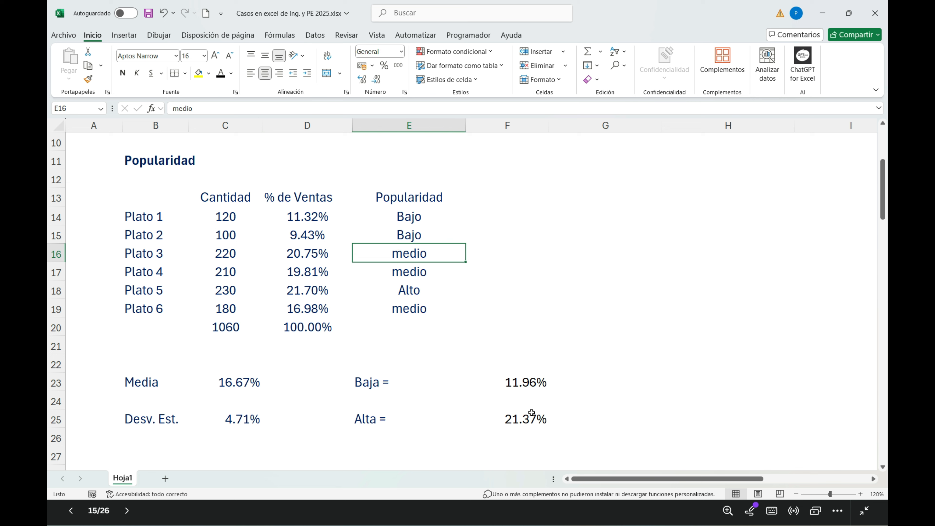
left_click(297, 291)
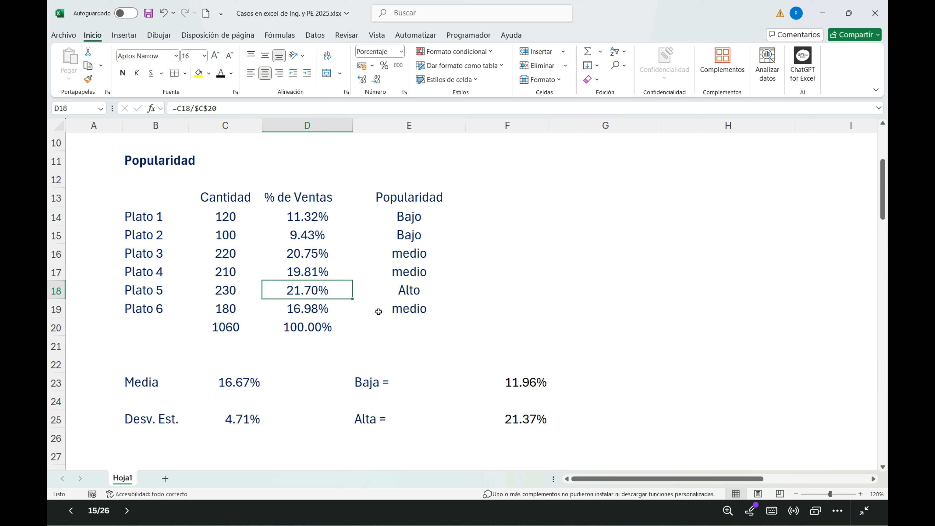
left_click(403, 316)
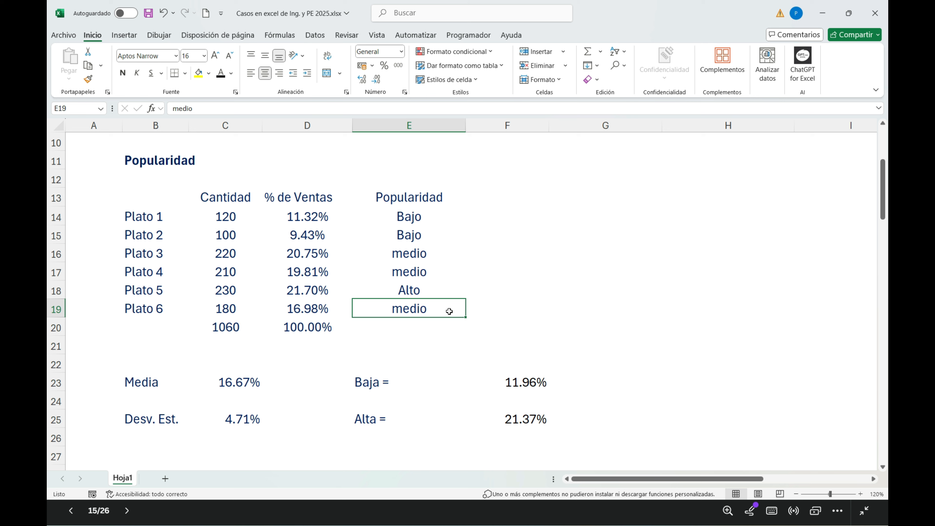
Step: Review the medio, Bajo and Alto dishes in the Popularidad table, along with the quantities in C14:C19
left_click_drag(408, 254, 409, 273)
left_click(414, 310)
left_click_drag(307, 219, 402, 238)
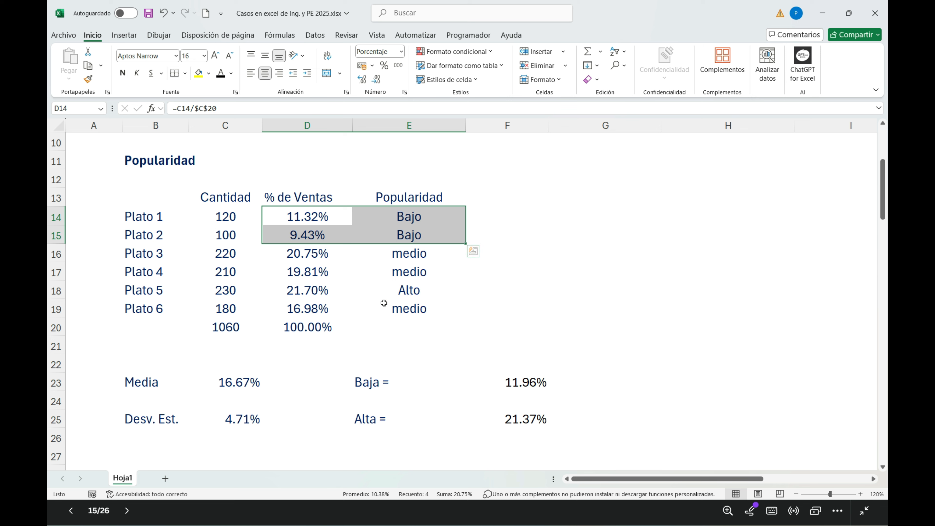
left_click(408, 295)
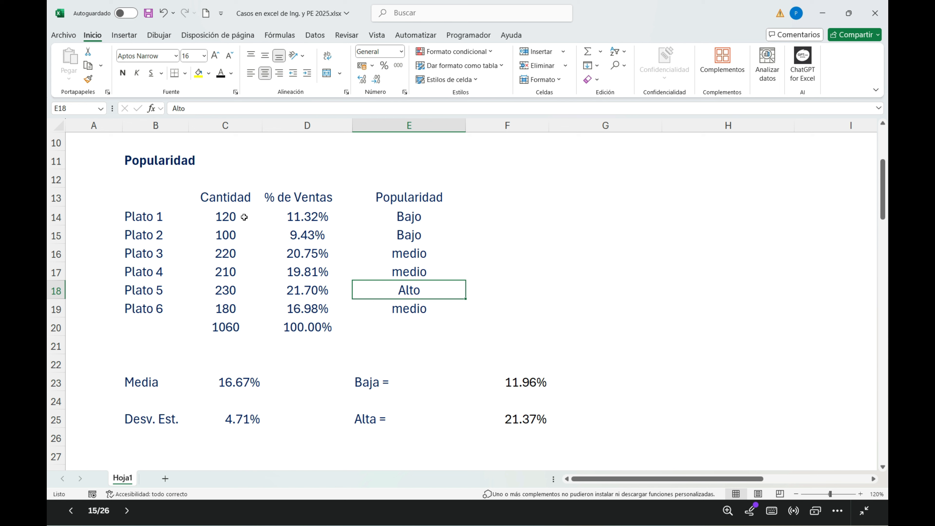
left_click_drag(232, 222, 229, 309)
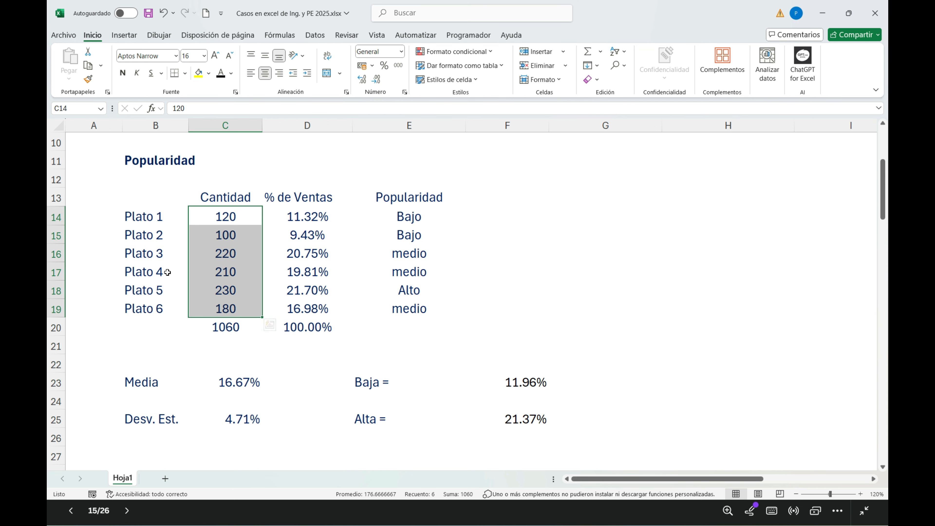
Step: Examine the Rentabilidad table to see how the MC column is obtained from VV minus MP for each dish
scroll(172, 272, "down", 3)
scroll(189, 282, "down", 1)
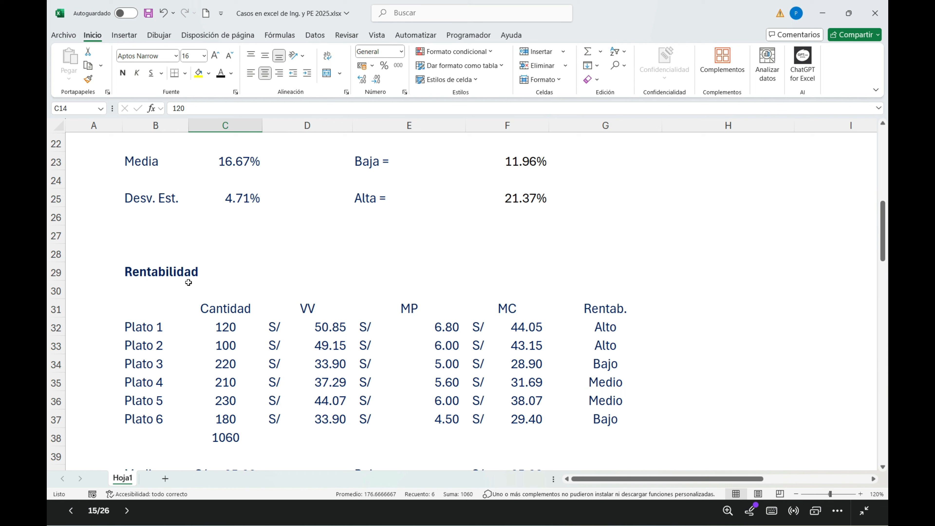
left_click(165, 267)
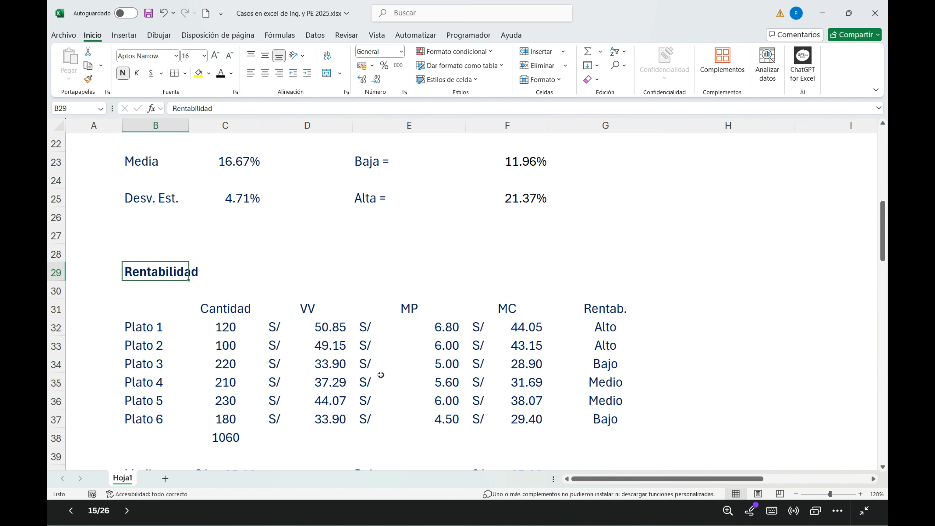
left_click_drag(503, 317, 490, 420)
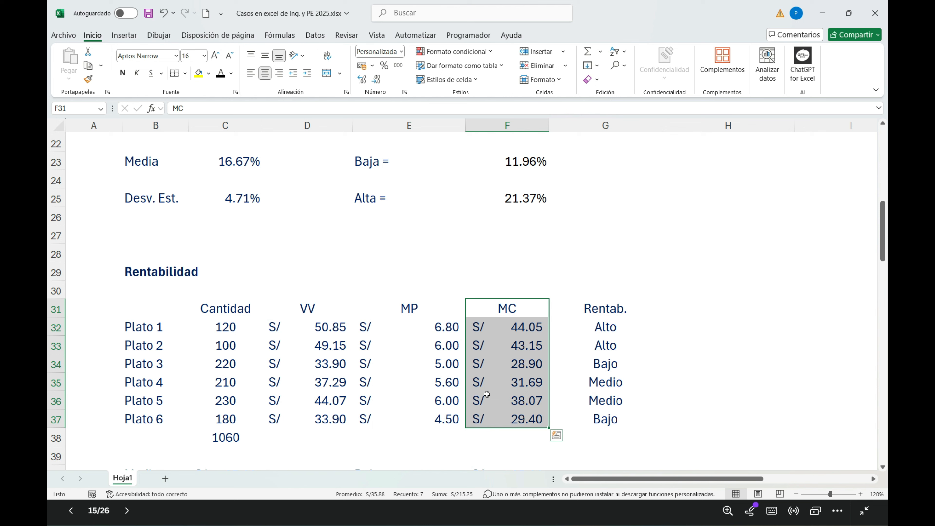
left_click(521, 328)
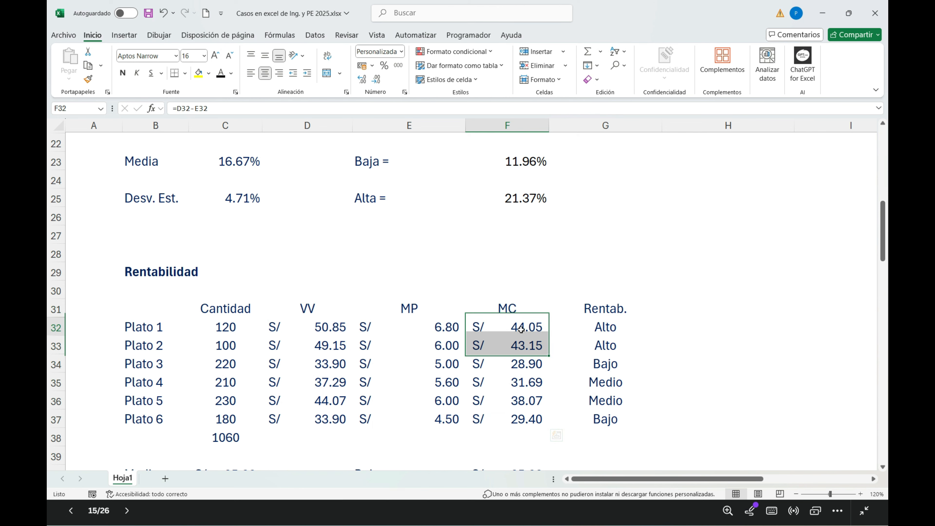
left_click(364, 325)
left_click(323, 327)
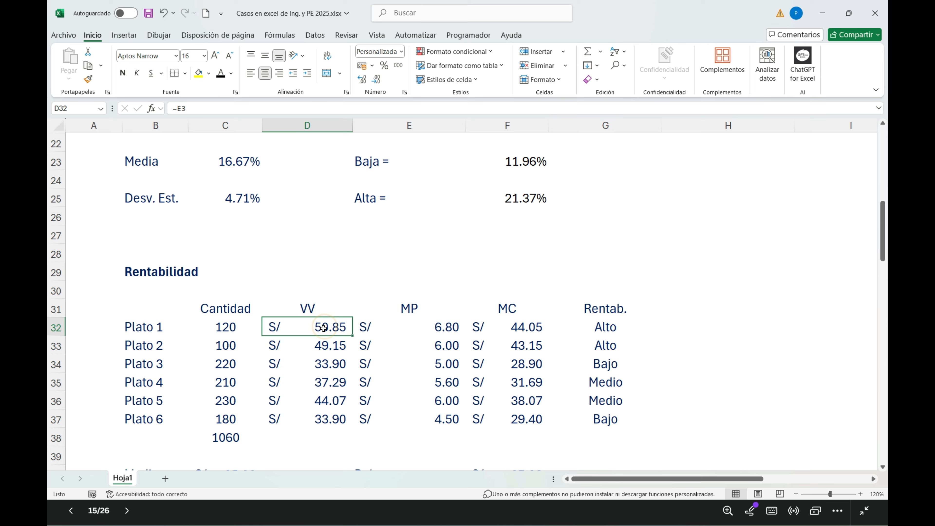
left_click(443, 330)
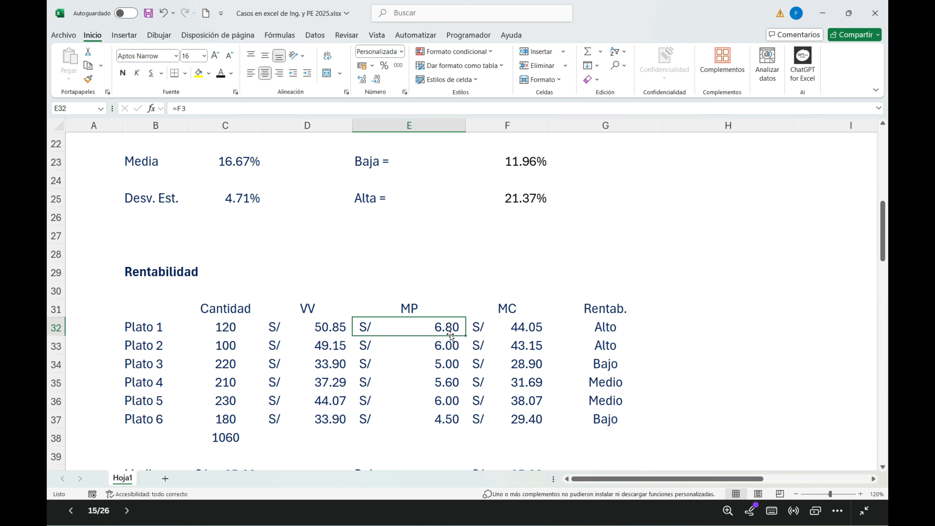
left_click_drag(325, 327, 317, 411)
left_click_drag(439, 325, 435, 420)
left_click_drag(537, 327, 537, 419)
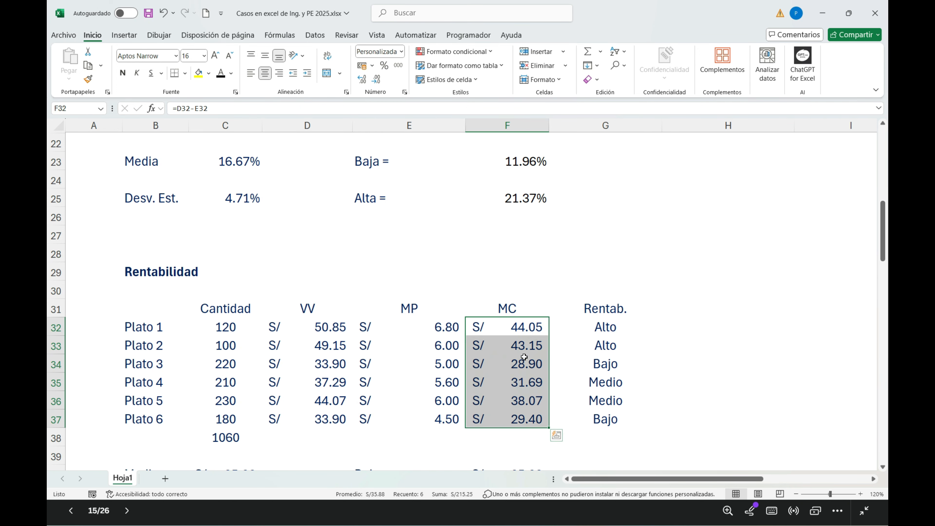
Step: Inspect the Media formula in C40, which averages the MC values in F32:F37
scroll(524, 363, "down", 1)
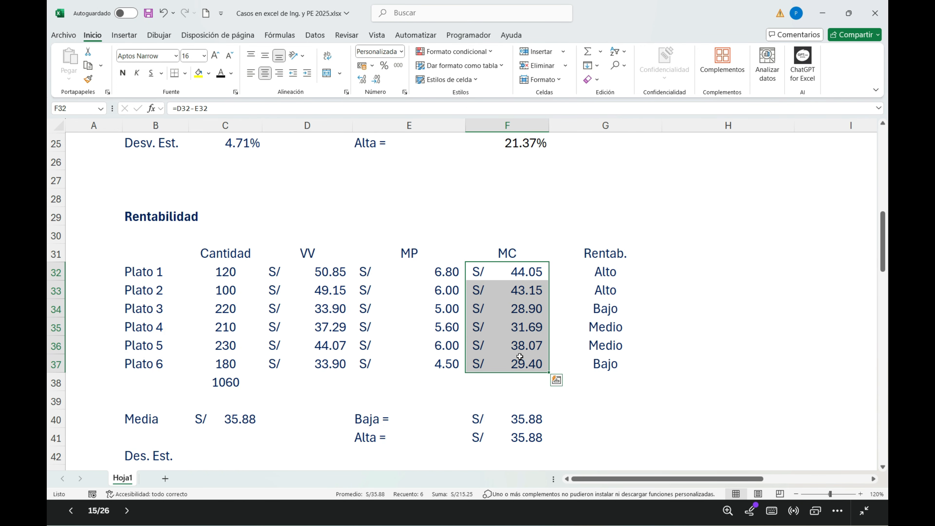
left_click_drag(516, 275, 515, 359)
double_click(236, 419)
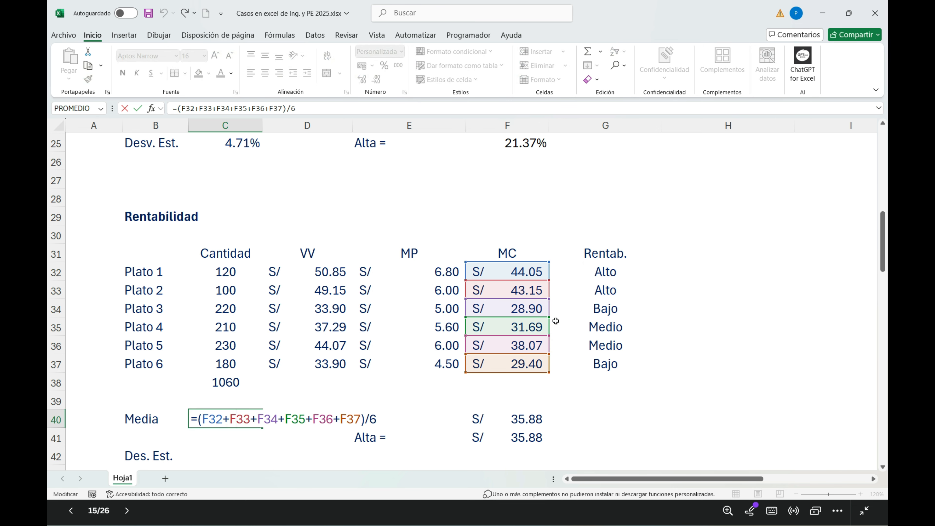
key("Return")
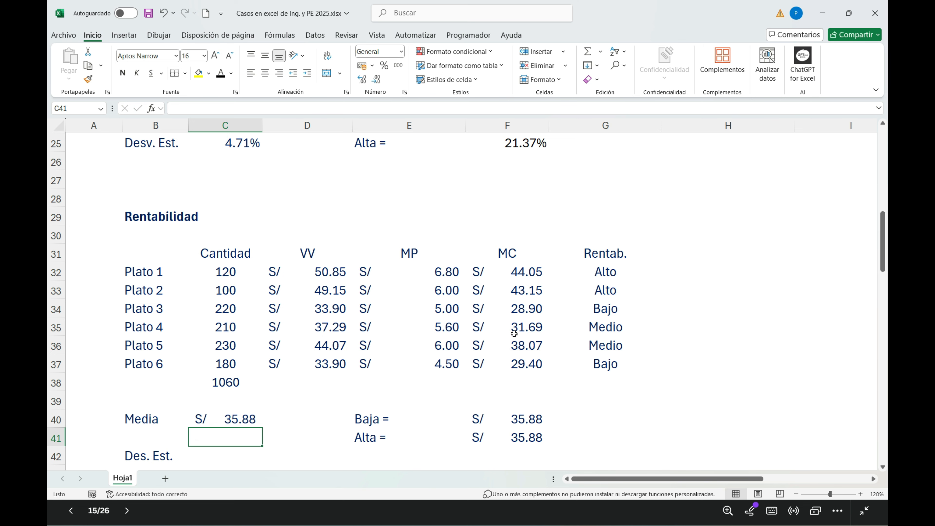
Step: Calculate the population standard deviation of the MC values in C42 with =DESVEST.P(F32:F37)
scroll(509, 391, "down", 1)
left_click(225, 401)
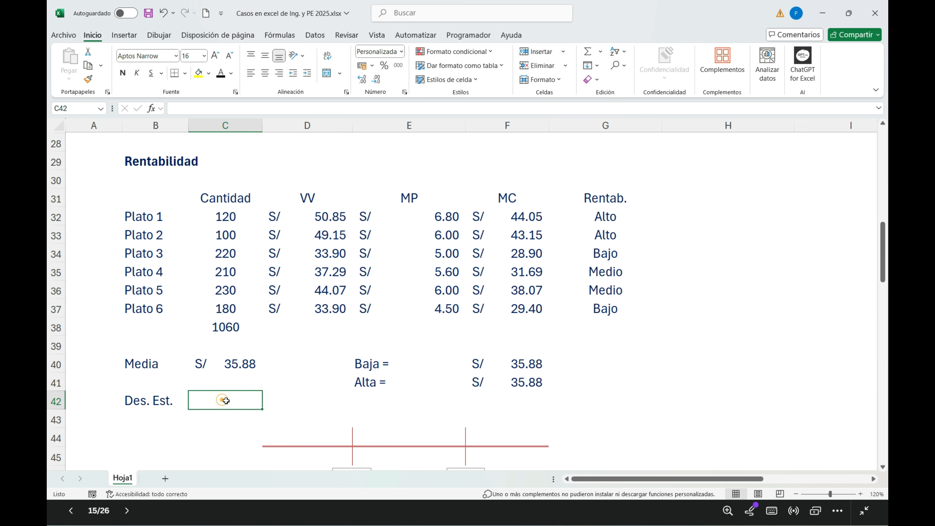
type("=des")
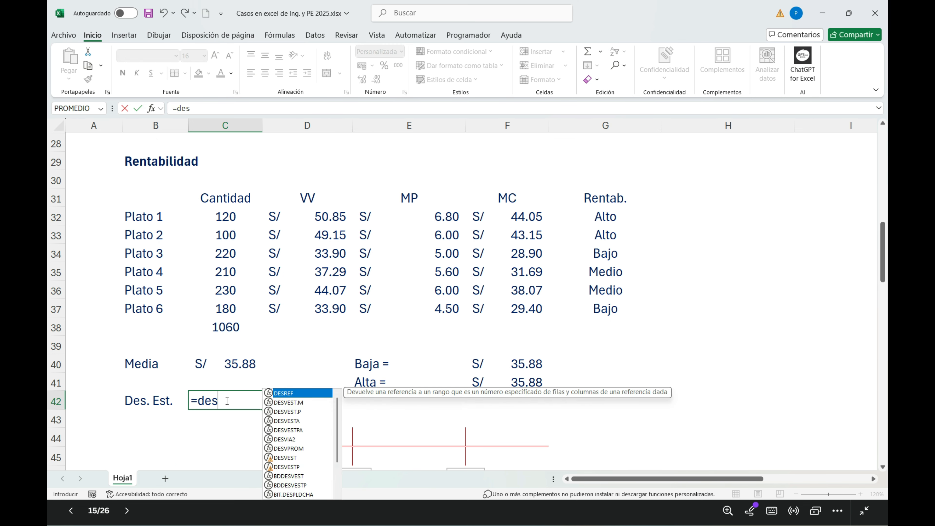
left_click(292, 412)
double_click(291, 412)
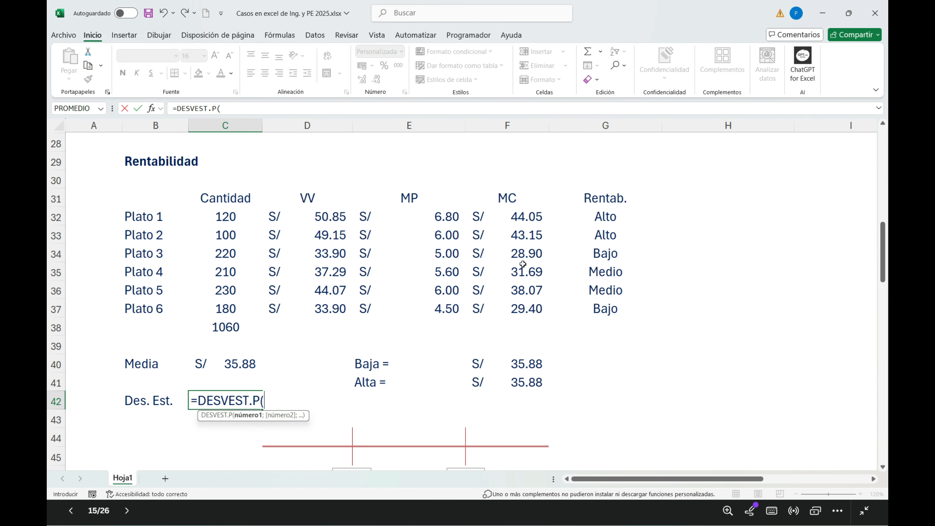
left_click_drag(521, 223, 515, 314)
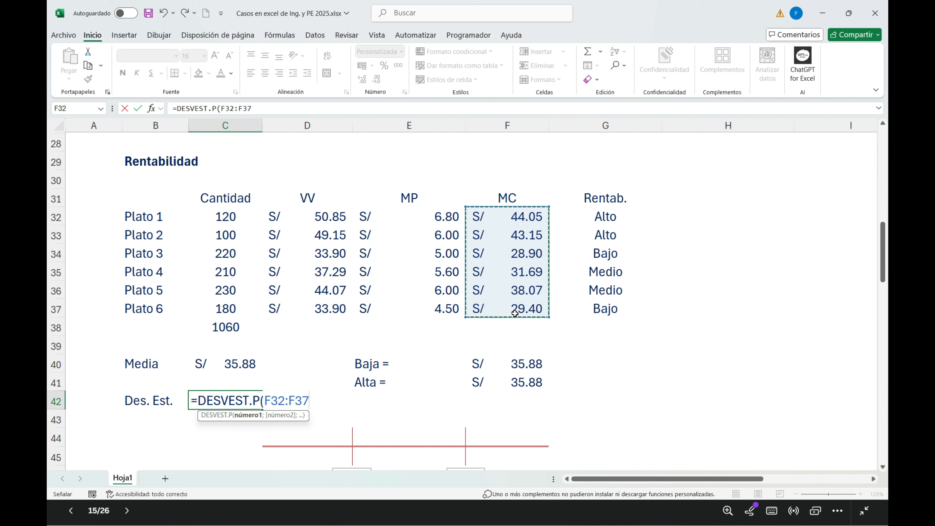
type(")")
key("Return")
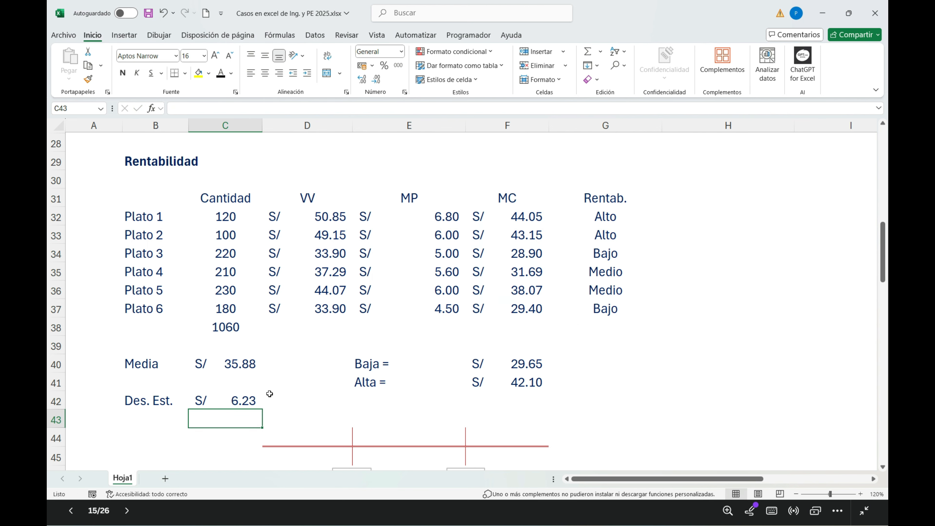
Step: Examine how the profitability thresholds Baja in F40 and Alta in F41 use the Media and Des. Est. cells
left_click(254, 400)
left_click(246, 364)
left_click(237, 399)
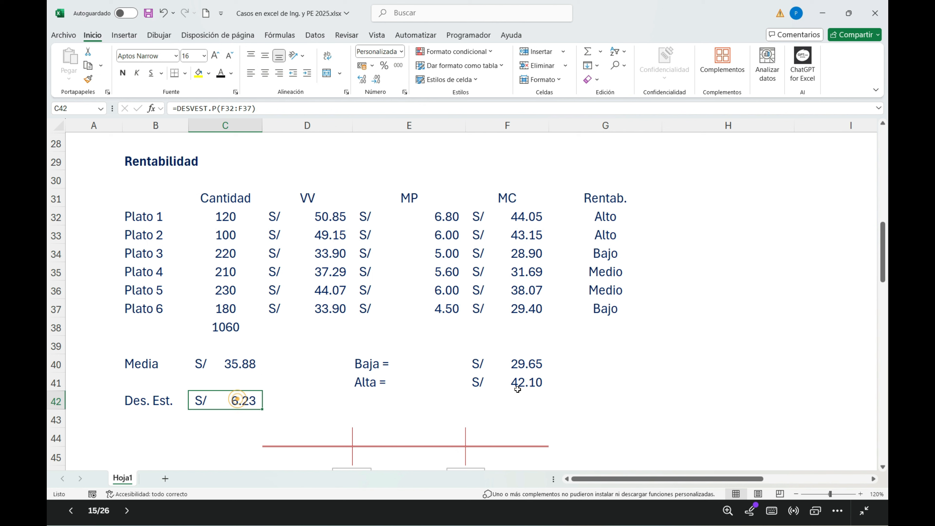
left_click(516, 366)
left_click(511, 385)
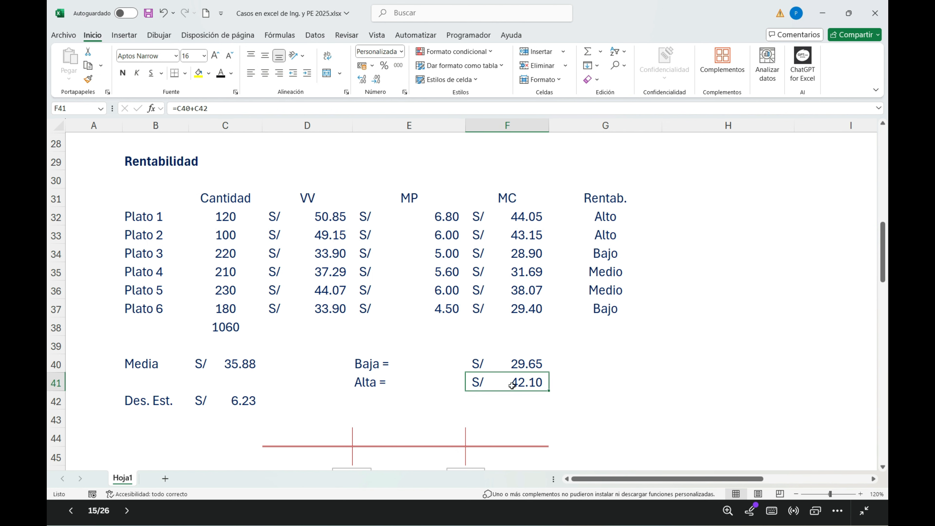
Step: Trace the Baja formula in F40 back to the Media in C40 and the Des. Est. in C42
left_click(246, 365)
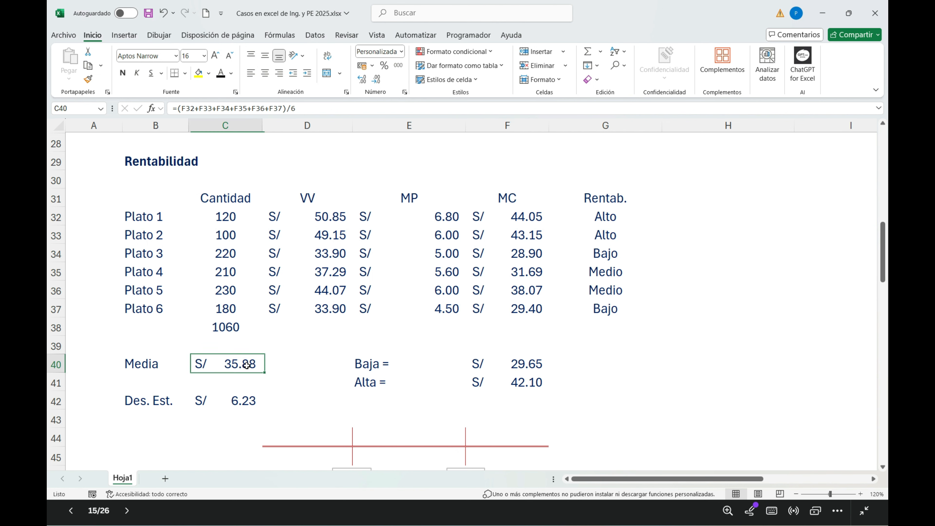
left_click(241, 402)
left_click(527, 367)
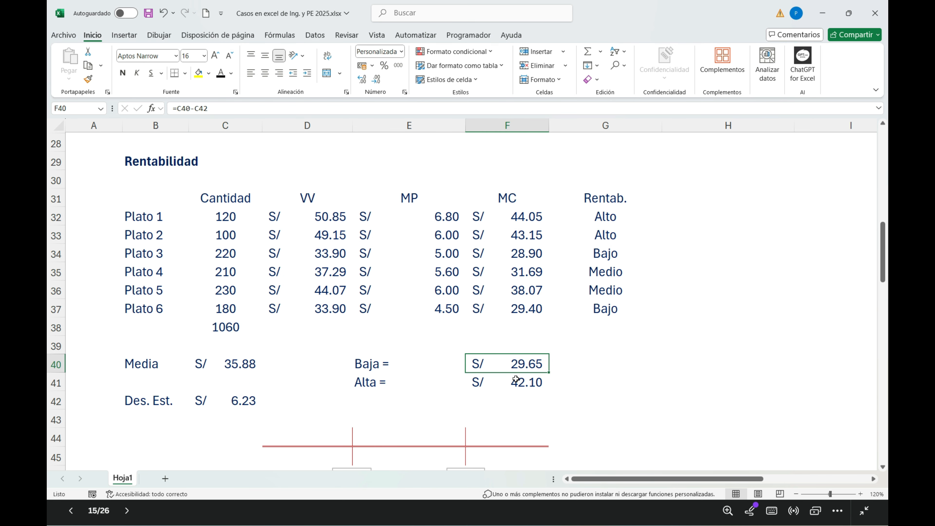
Step: Compare each dish's MC value with the Baja and Alta thresholds on the number line to check its Rentab. rating
scroll(485, 380, "down", 1)
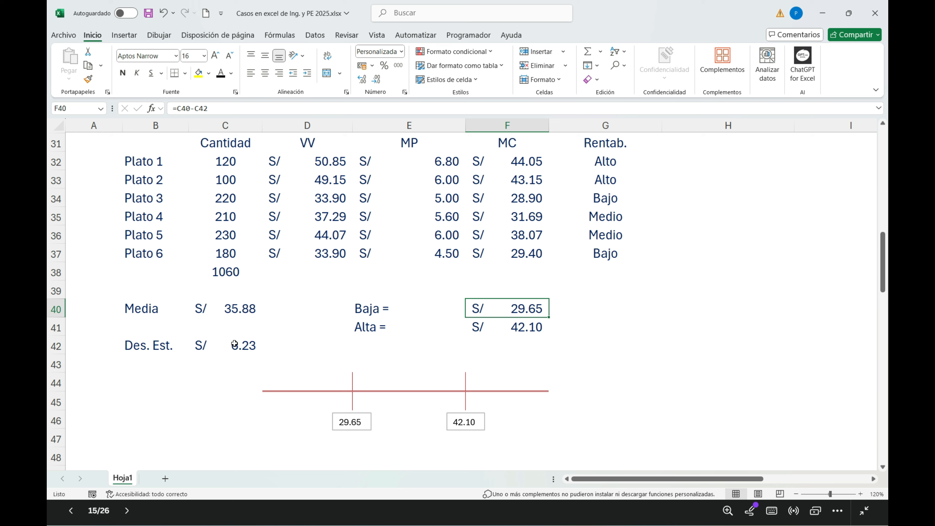
left_click_drag(601, 197, 603, 254)
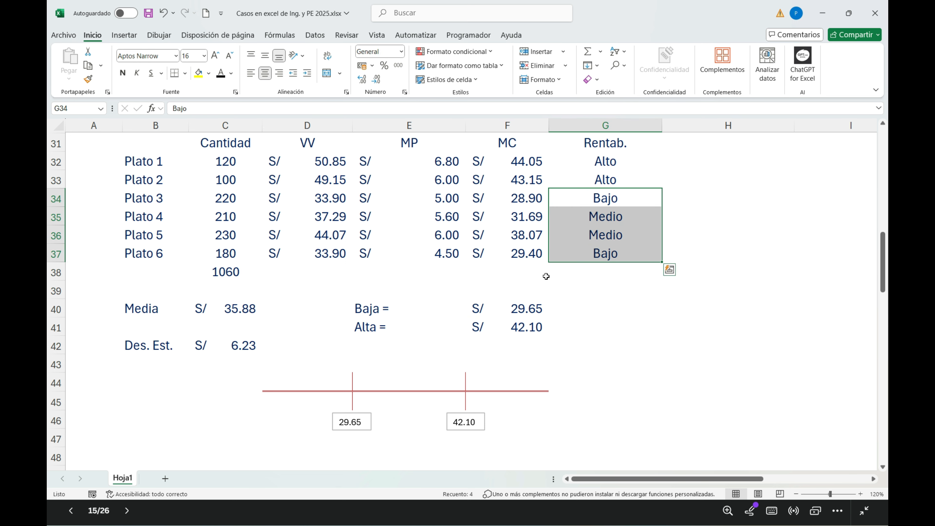
left_click(528, 165)
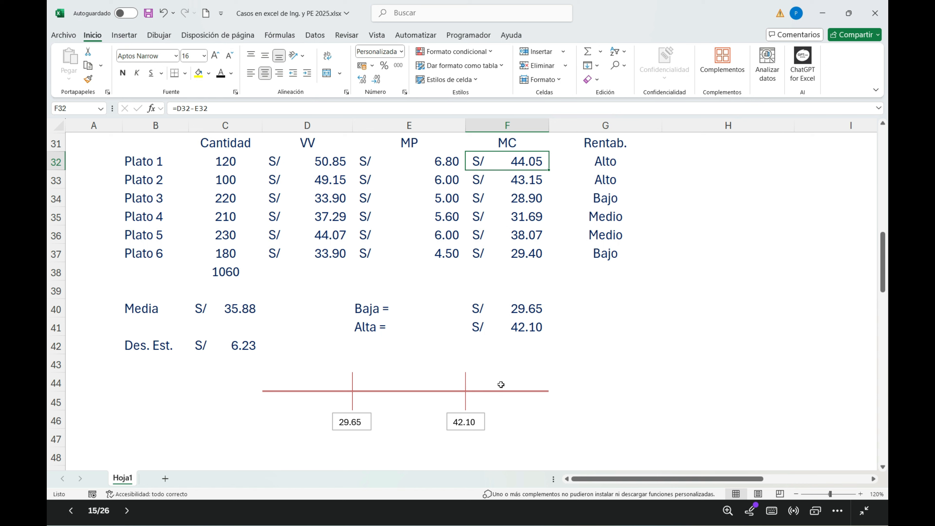
left_click(603, 184)
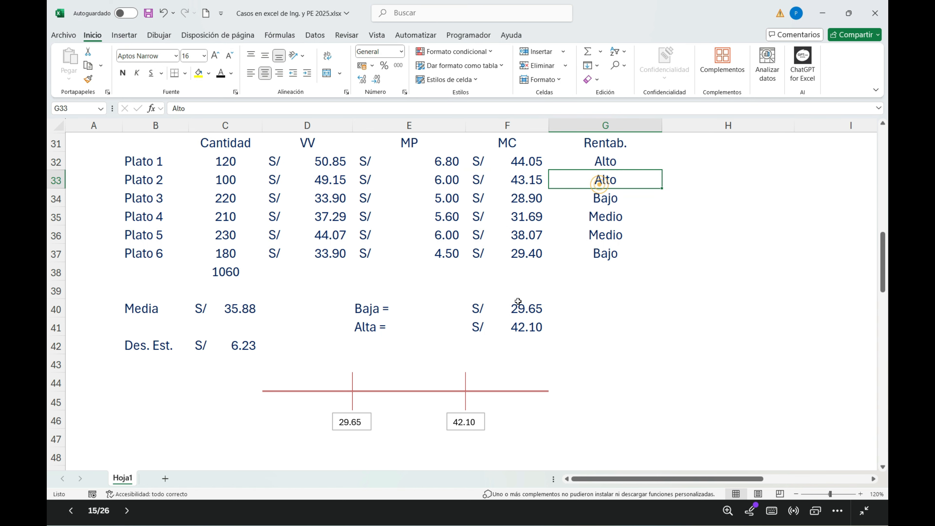
left_click(522, 198)
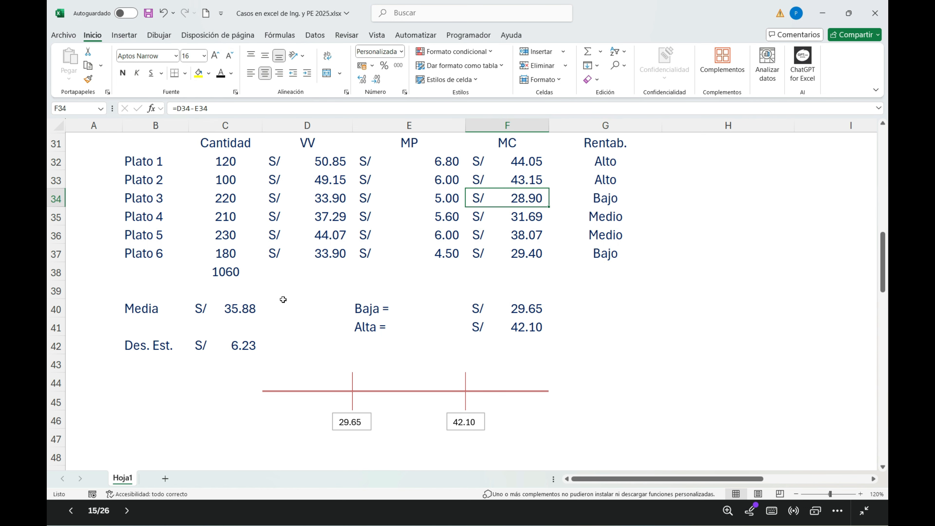
left_click_drag(527, 215, 527, 236)
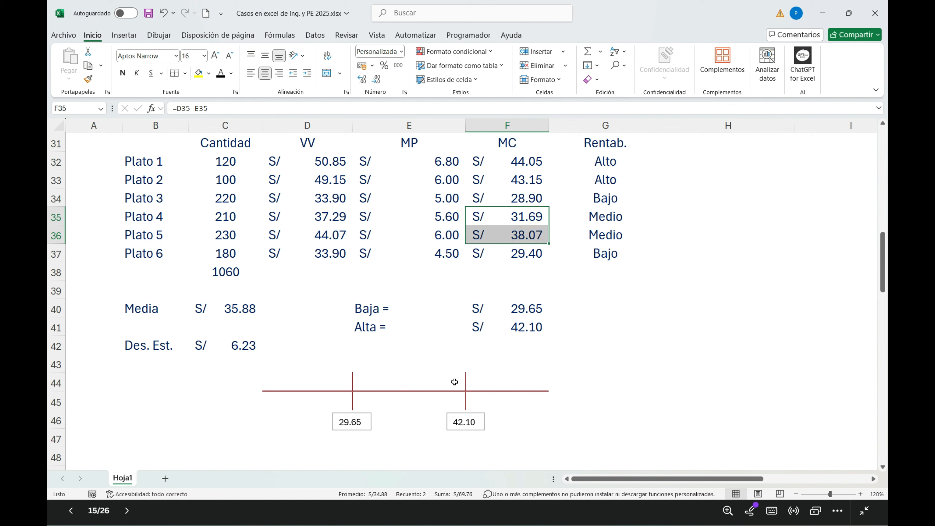
left_click(523, 259)
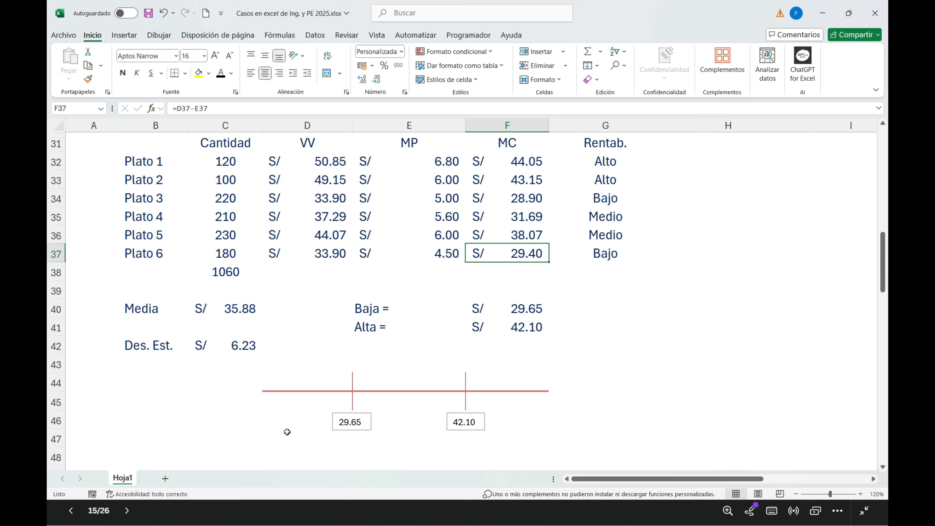
left_click_drag(614, 199, 607, 253)
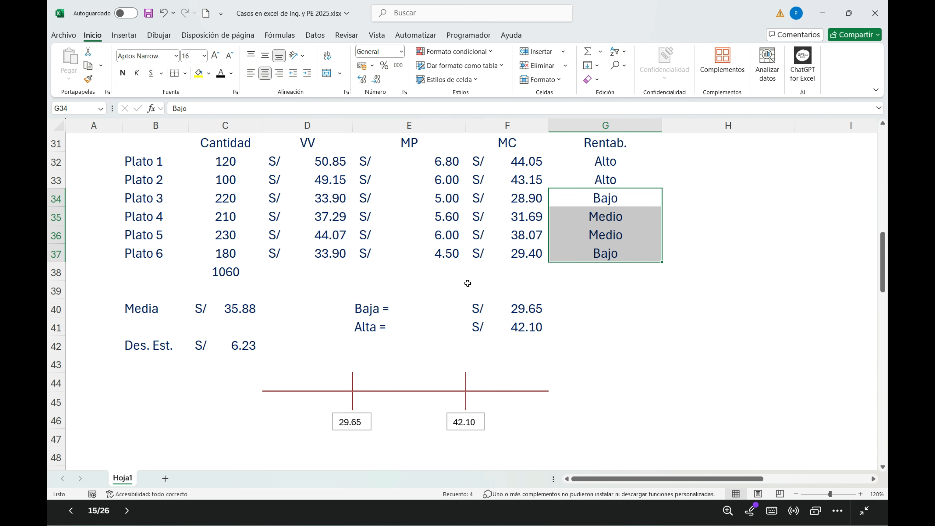
Step: Review the Cantidad and Dias Expuestos columns of the Con Intervalos de platos table as the basis for Plato Vendido x día
scroll(467, 284, "down", 6)
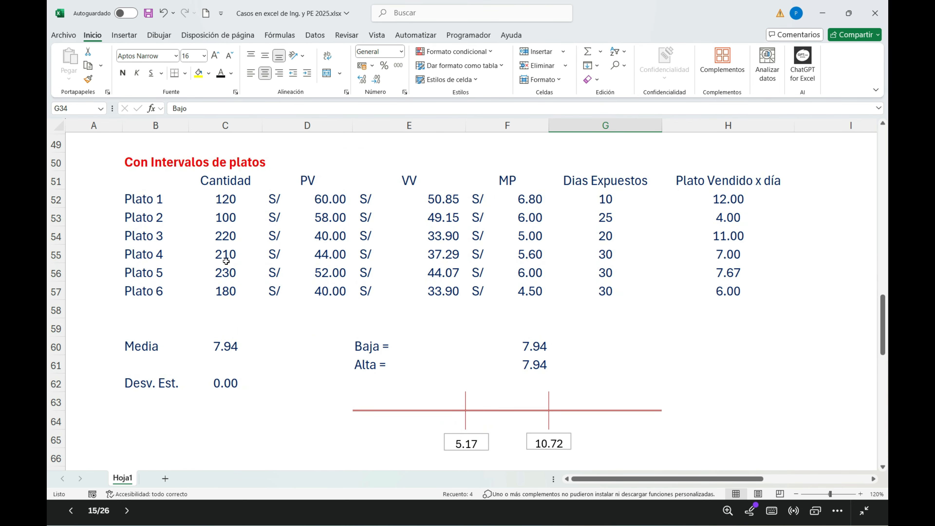
left_click_drag(215, 201, 226, 275)
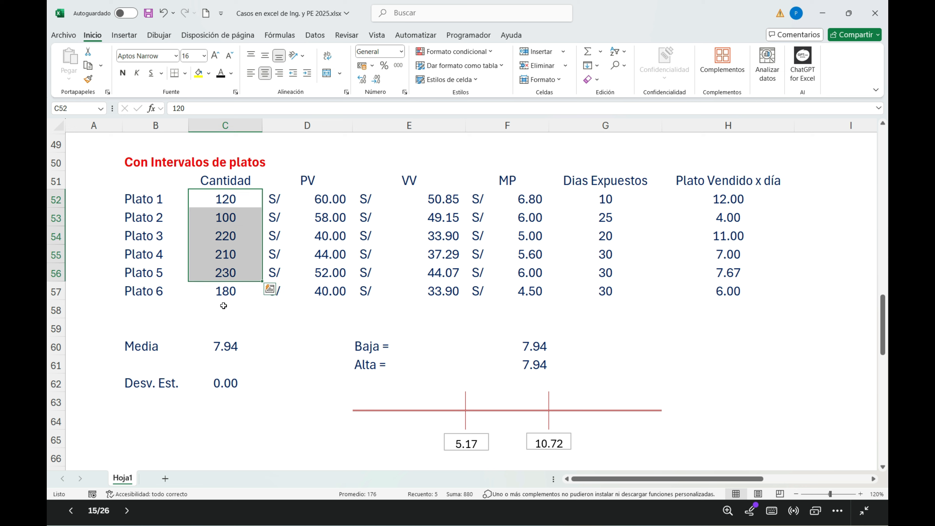
left_click(598, 199)
left_click_drag(598, 199, 561, 300)
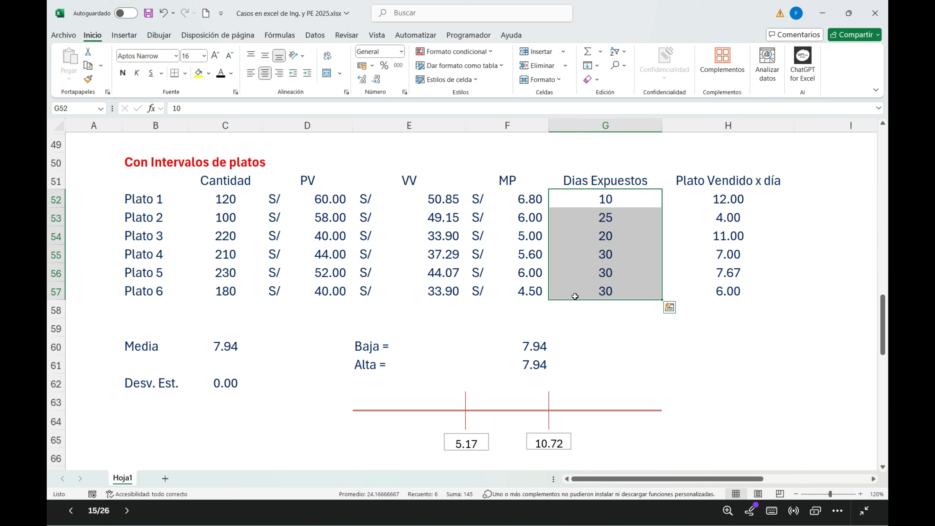
left_click(213, 202)
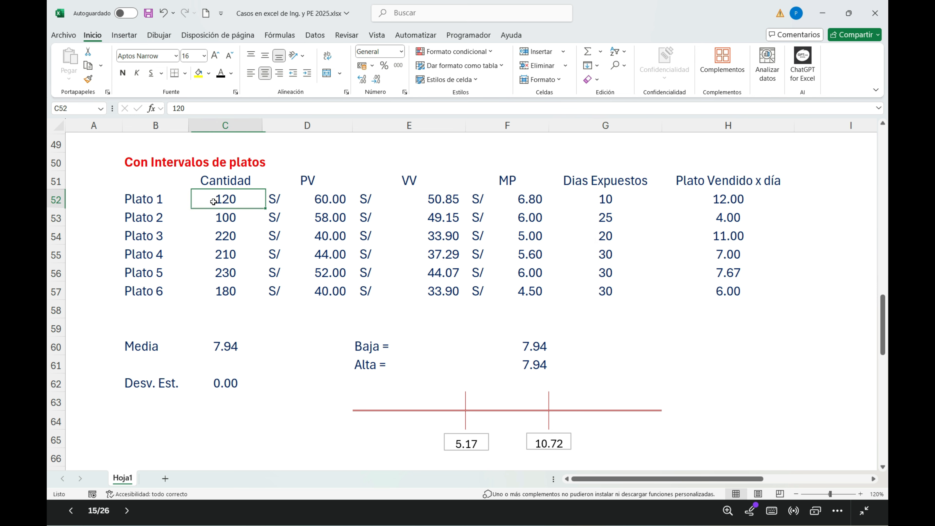
left_click(626, 204)
left_click(734, 200)
left_click_drag(233, 202, 235, 296)
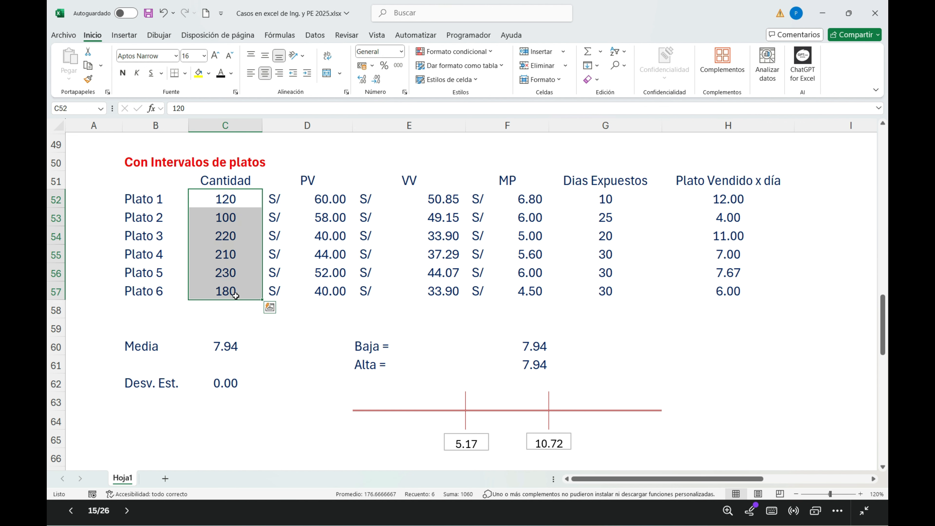
left_click_drag(620, 199, 623, 285)
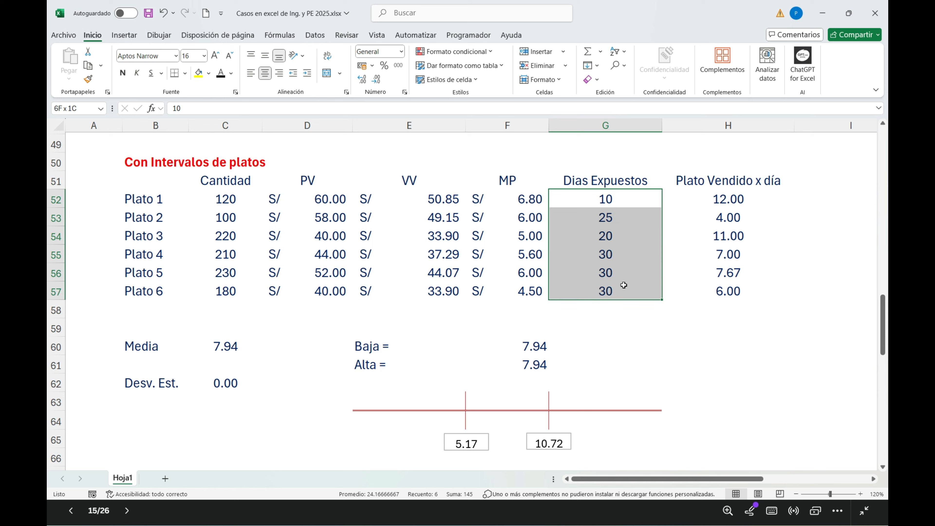
Step: Check for Plato 1 to Plato 3 how Plato Vendido x día divides Cantidad by Dias Expuestos
left_click(217, 202)
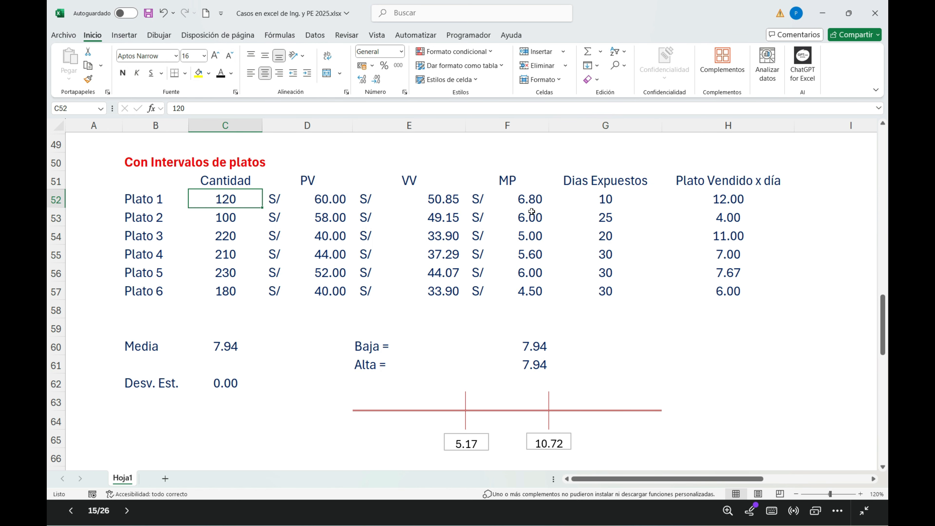
left_click(611, 199)
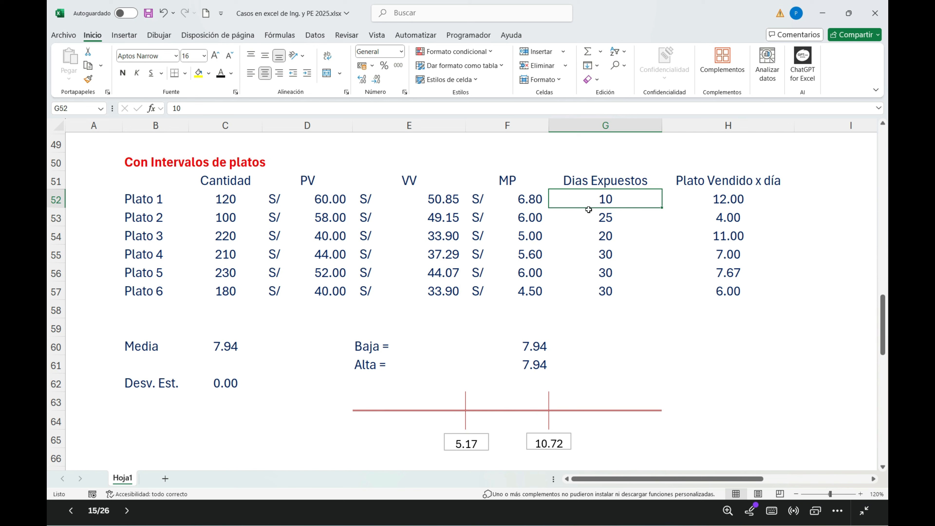
left_click(768, 199)
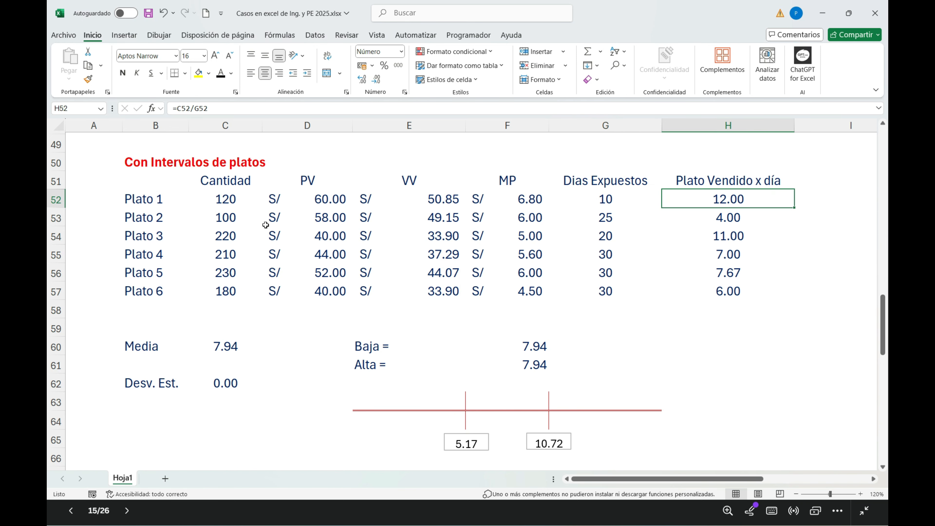
left_click(234, 222)
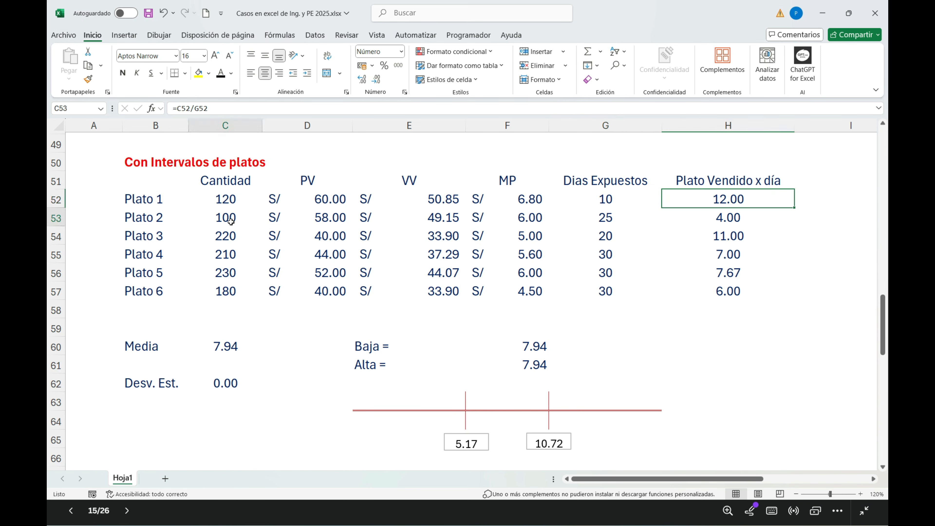
left_click(606, 218)
left_click(731, 217)
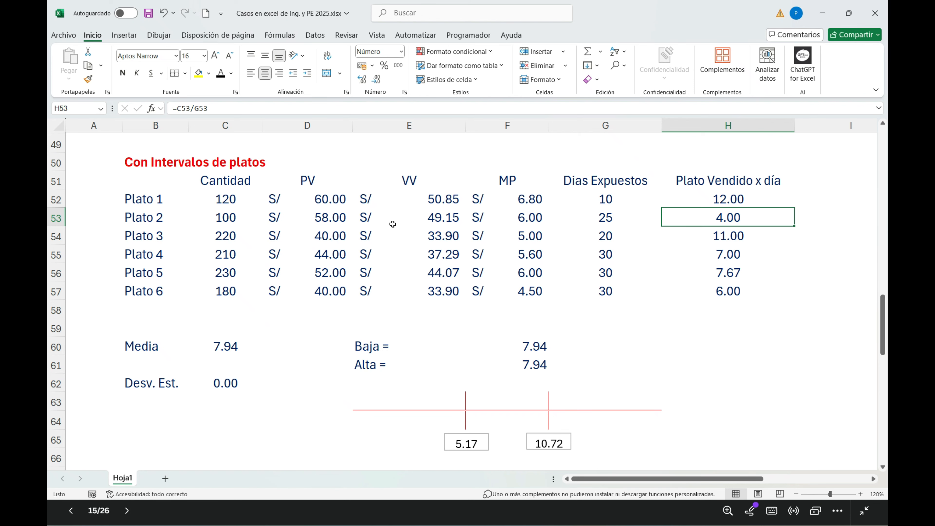
left_click(234, 237)
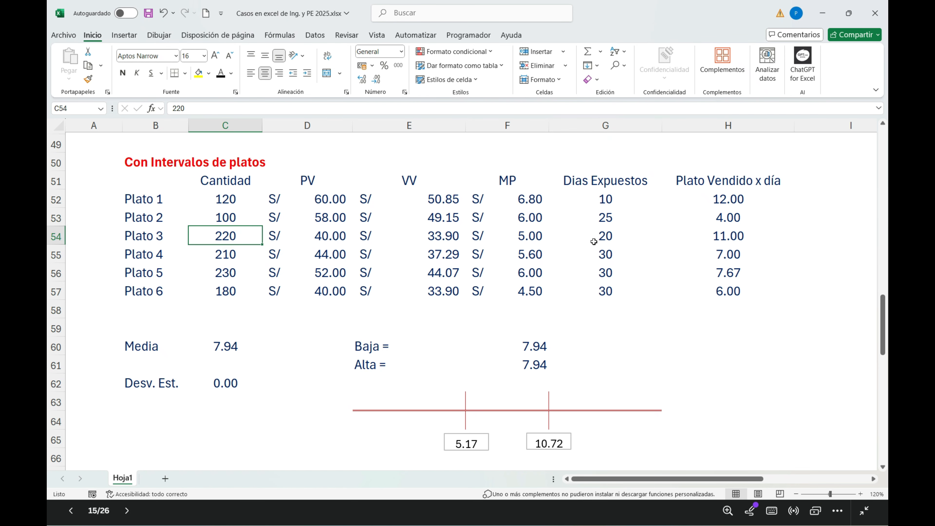
left_click(605, 237)
left_click(725, 236)
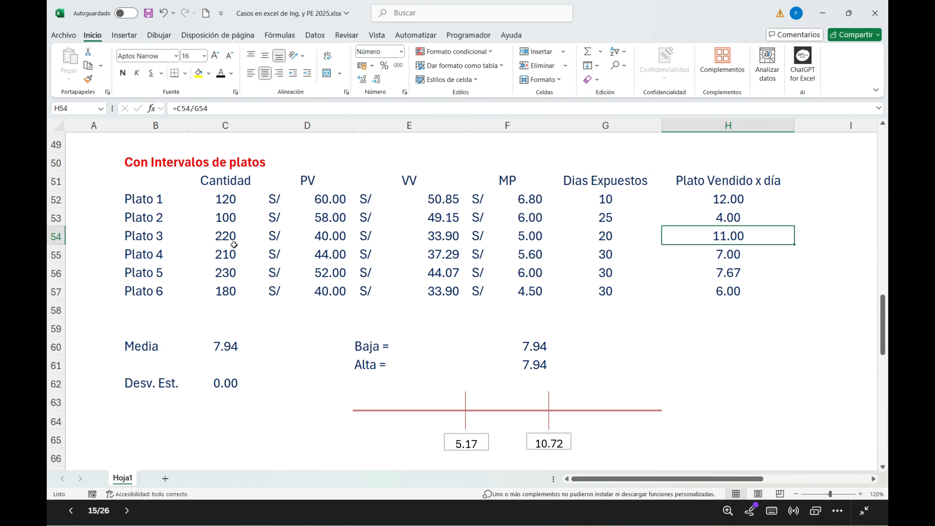
Step: Inspect the Media formula in C60, which averages the Plato Vendido x día values in H52:H57
left_click_drag(737, 203, 729, 291)
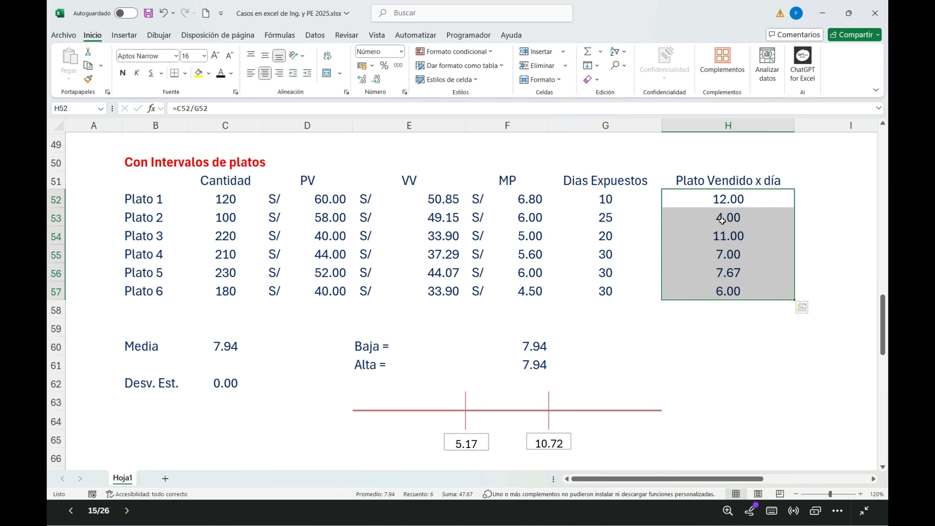
left_click_drag(727, 199, 726, 284)
left_click(220, 345)
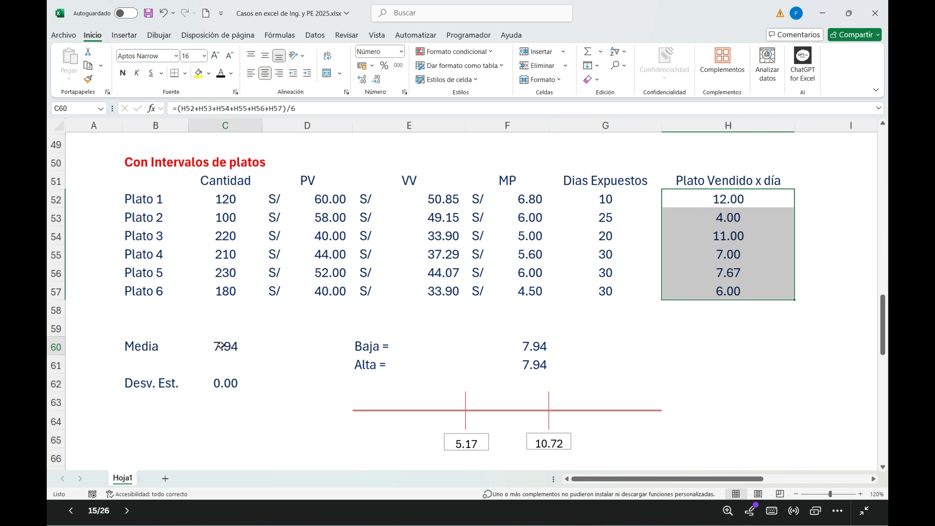
double_click(221, 345)
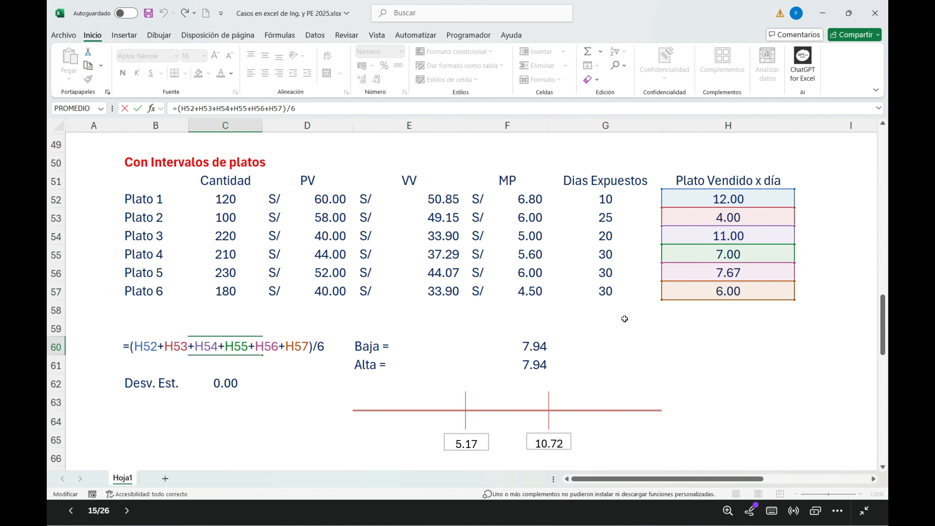
key("Return")
left_click(213, 347)
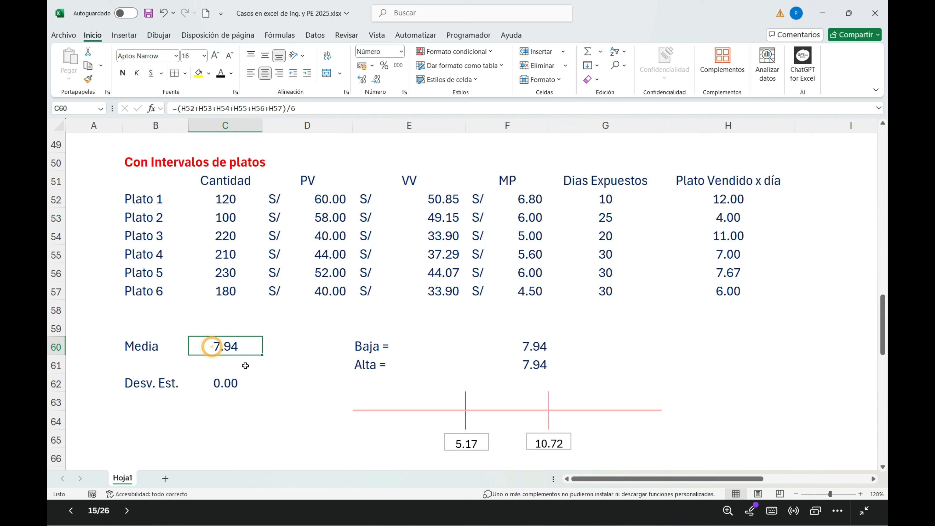
Step: Replace the Desv. Est. formula in C62 with =DESVEST.P(H52:H57)
double_click(223, 384)
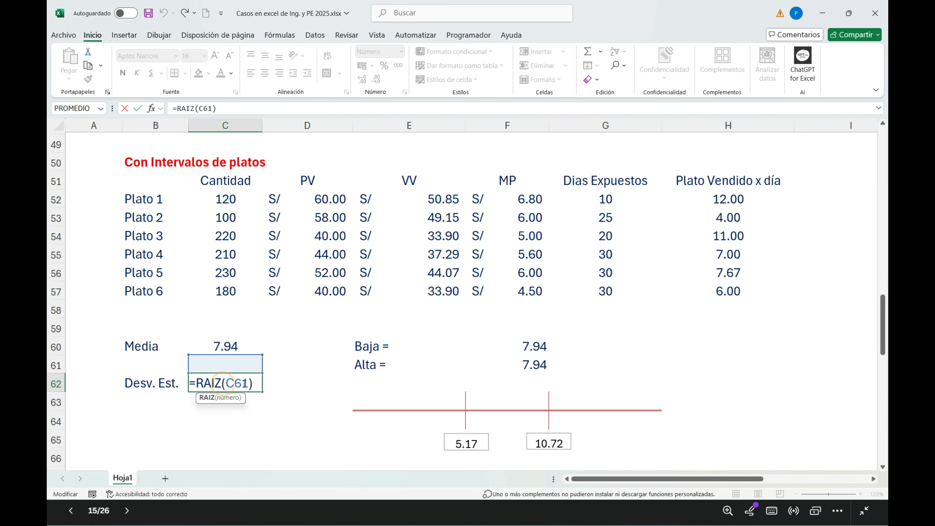
left_click_drag(250, 383, 191, 387)
type("=")
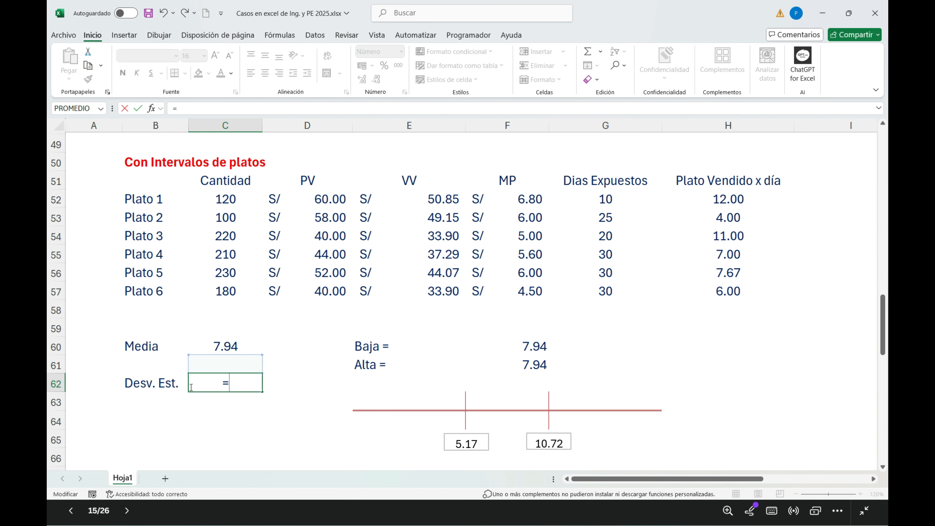
type("des")
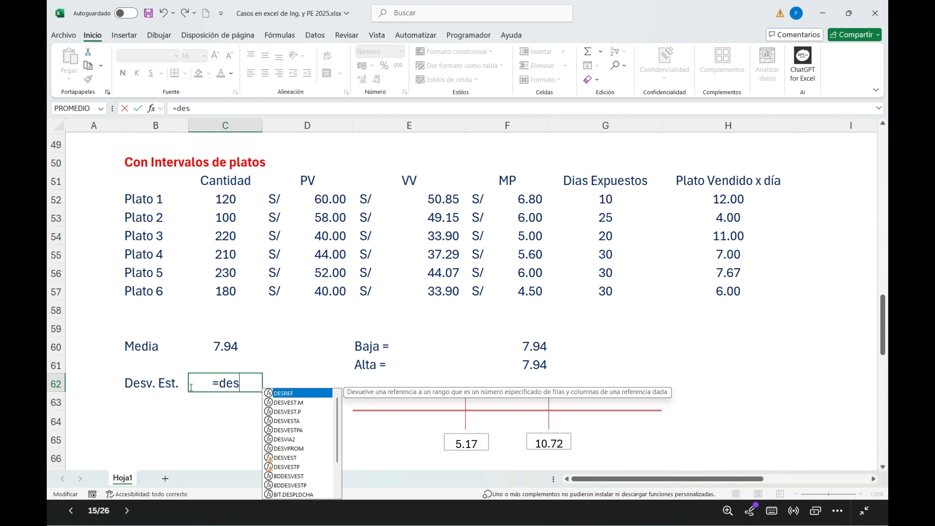
double_click(295, 411)
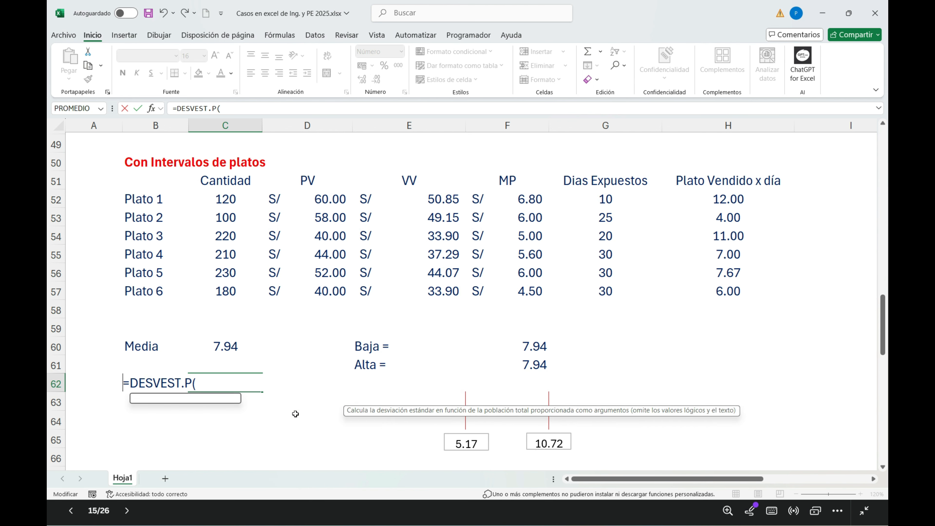
left_click_drag(720, 199, 717, 287)
type(")")
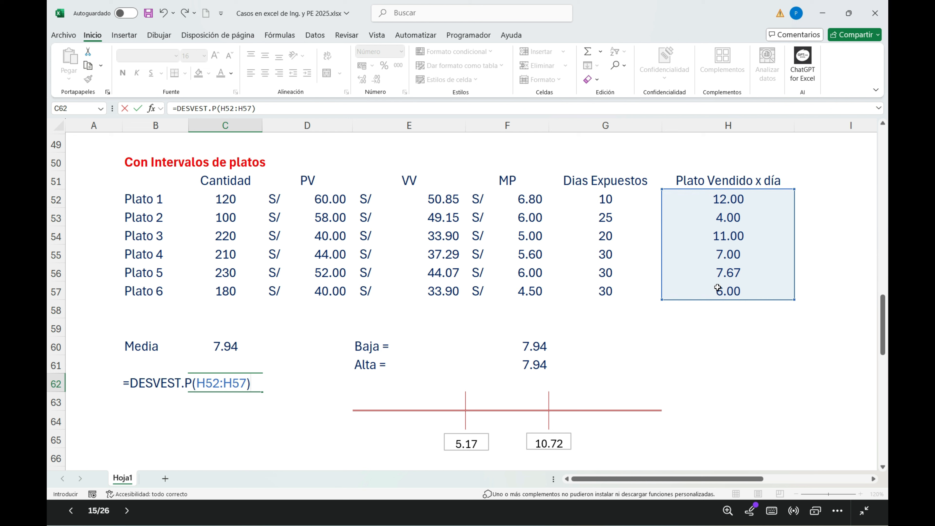
key("Return")
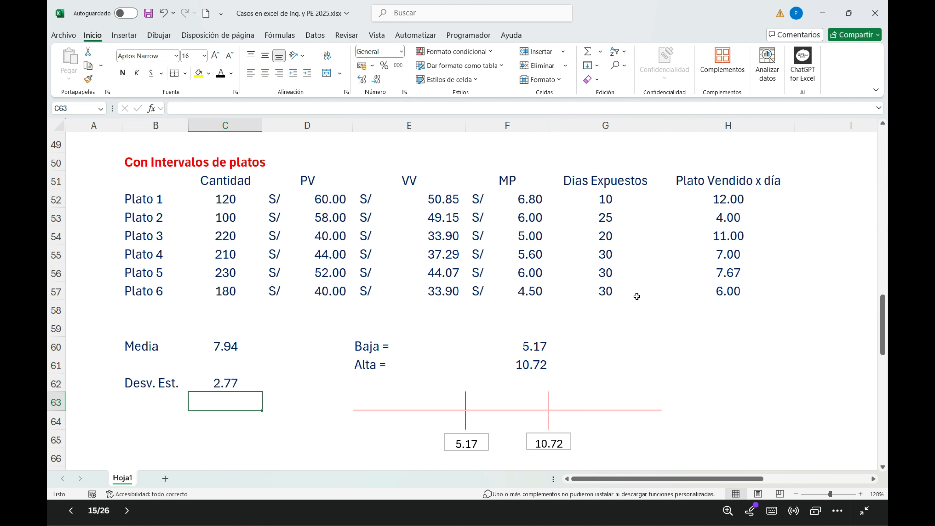
Step: Examine how the Baja threshold in F60 subtracts the Desv. Est. in C62 from the Media in C60
left_click(231, 386)
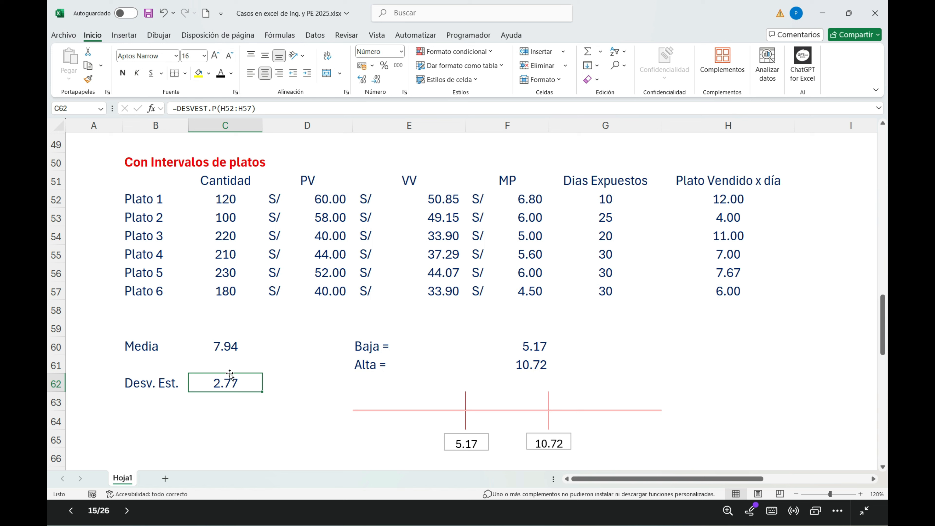
left_click(228, 346)
left_click(235, 389)
left_click(533, 352)
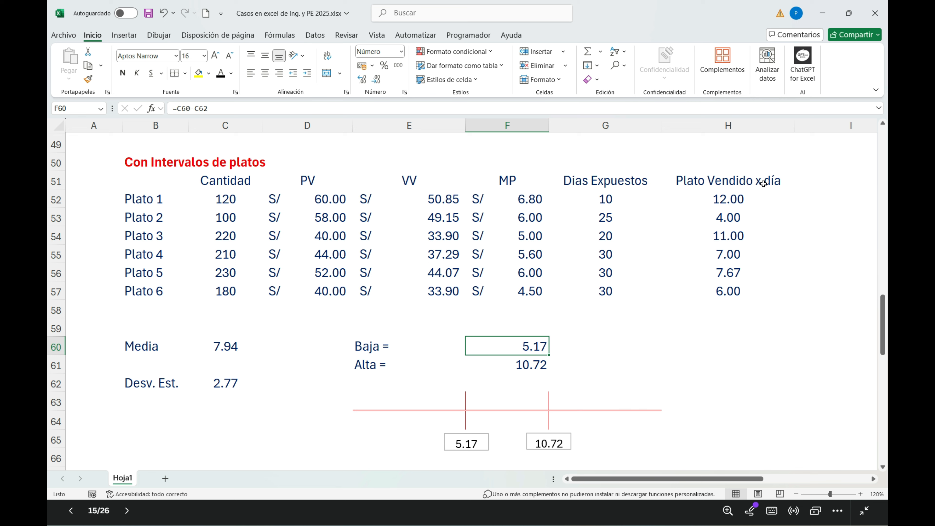
Step: Rate Plato 1 as Alto, Plato 2 as Bajo and Plato 3 as Alto in I52:I54, beside Plato Vendido x día
left_click(814, 204)
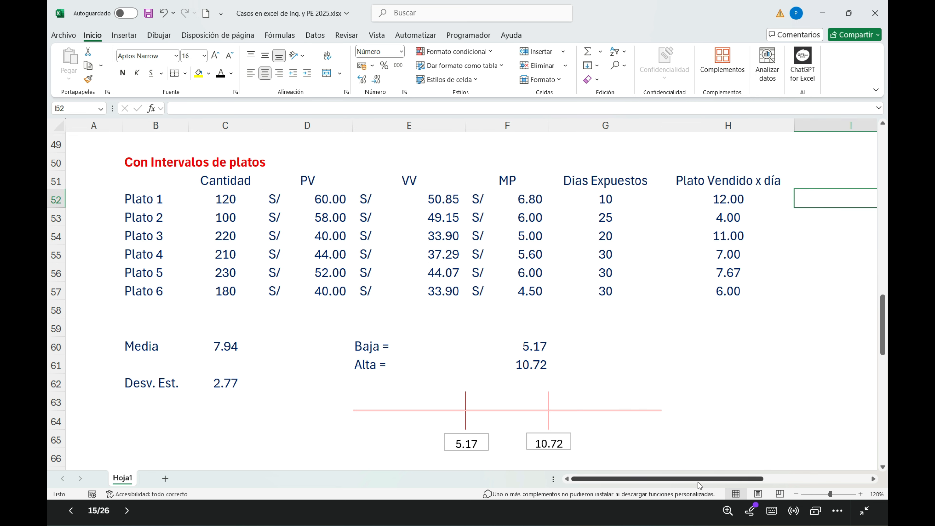
key("ctrl+o")
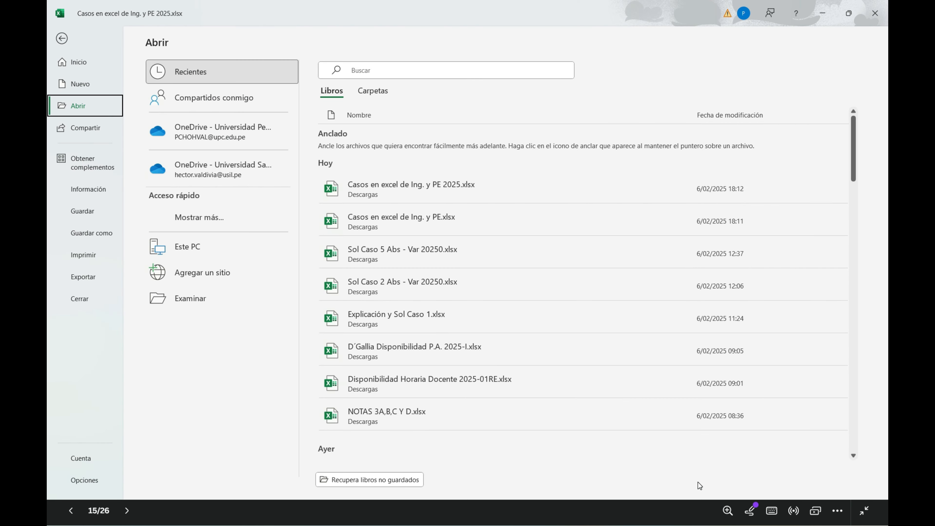
key("Escape")
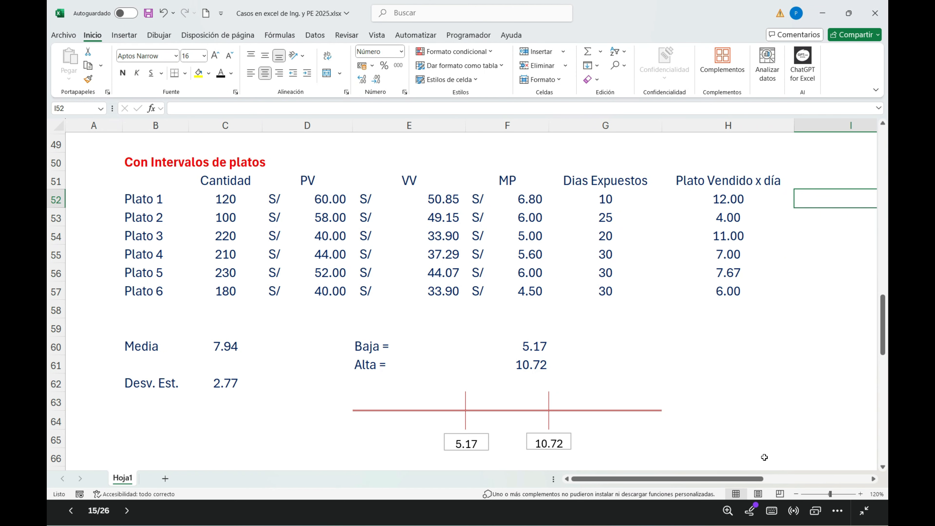
type("Alto")
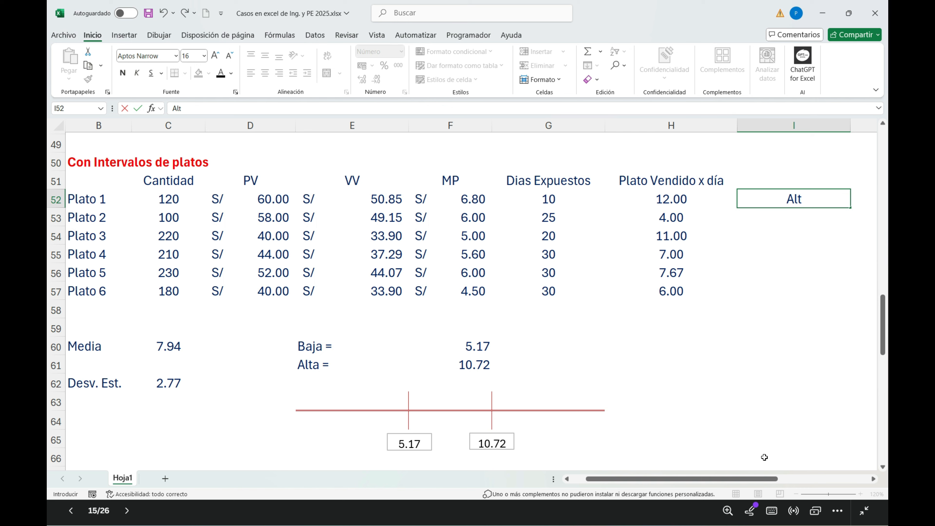
key("Return")
type("Bajo")
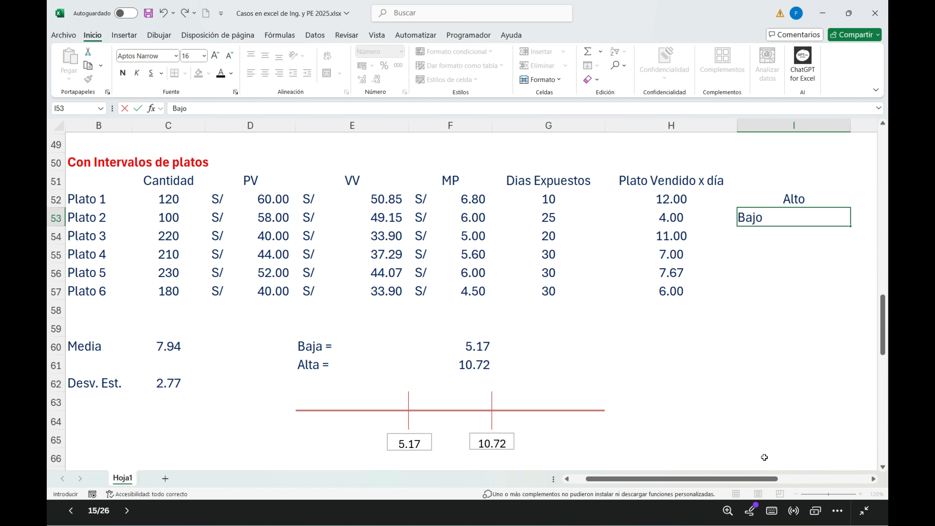
key("Return")
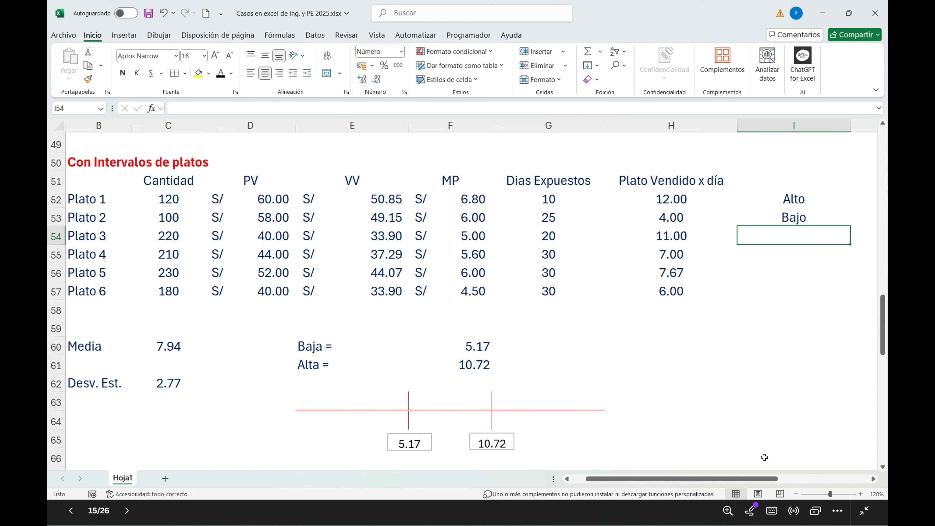
type("Alto")
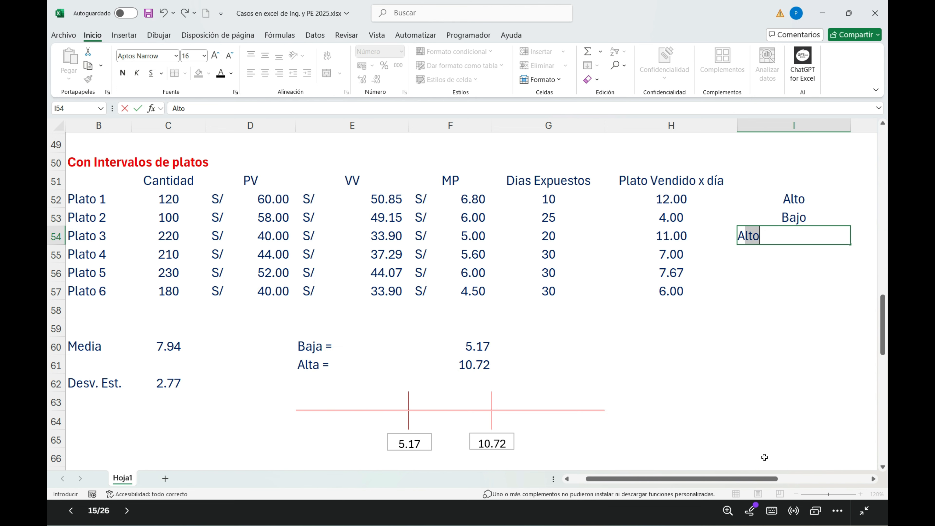
key("Return")
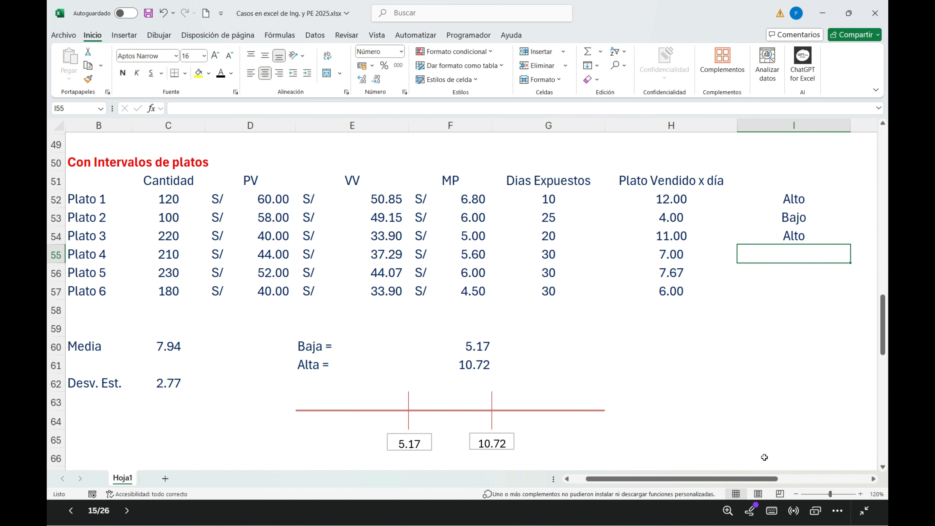
Step: Rate Plato 4, Plato 5 and Plato 6 as Medio in I55:I57
type("M")
key("Return")
key("Up")
type("Medio")
key("Return")
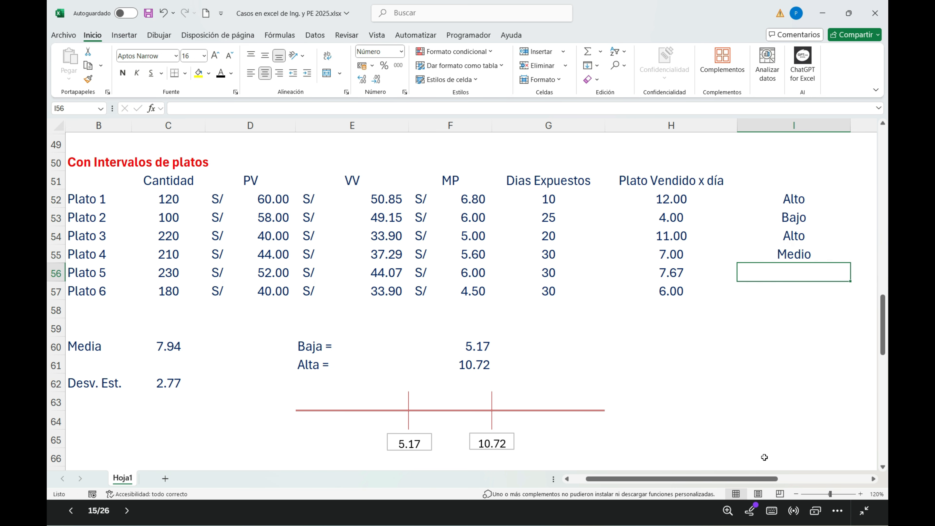
type("M")
key("Return")
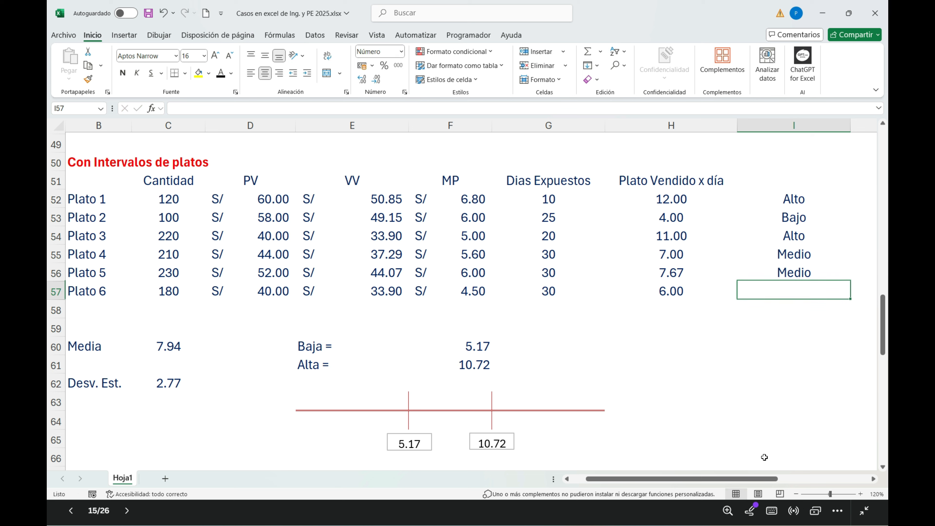
type("Medio")
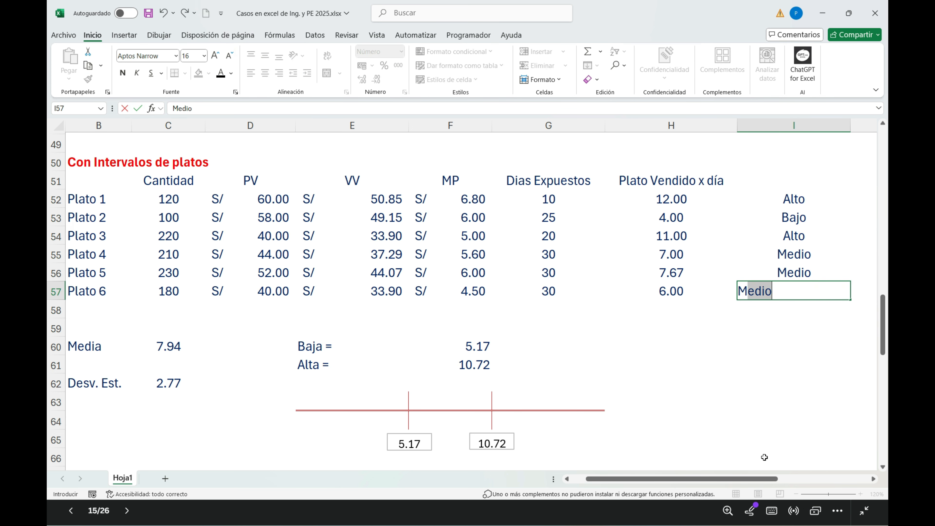
key("Return")
Step: Compare the ratings in I52:I57 with the Popularidad column of the table without dish intervals in E14:E19
left_click(799, 208)
left_click_drag(800, 207, 799, 289)
scroll(484, 276, "up", 10)
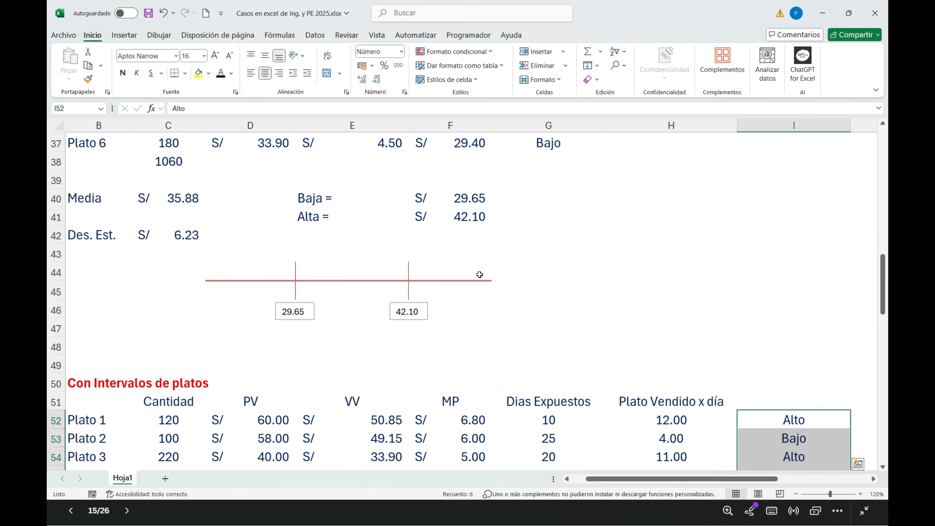
scroll(484, 275, "up", 6)
scroll(442, 293, "down", 3)
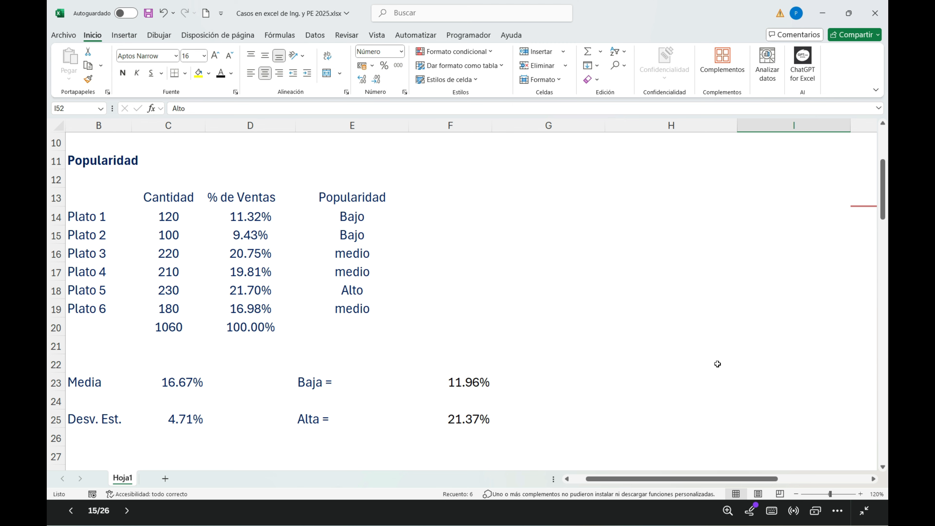
scroll(718, 364, "down", 12)
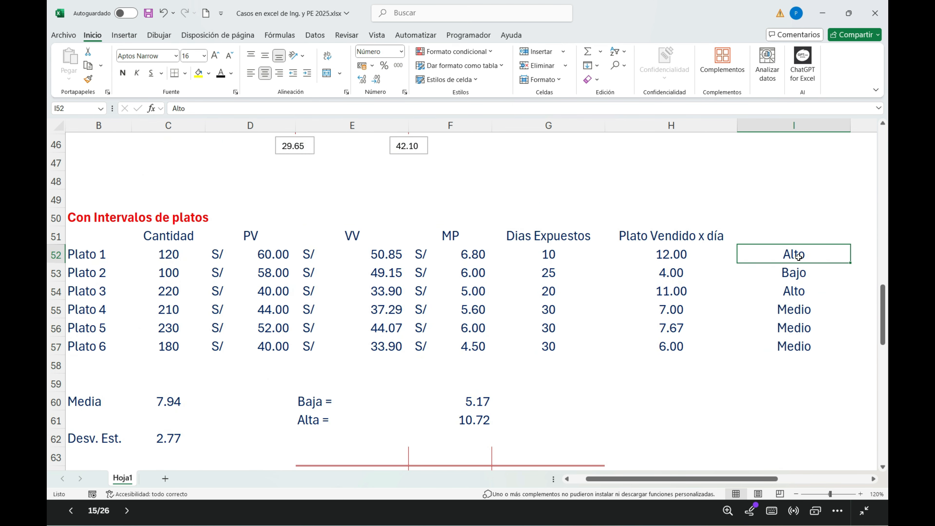
Step: Review each dish's rating in I52:I57 against its Plato Vendido x día value in column H
left_click(794, 280)
left_click(792, 292)
left_click(791, 311)
left_click(792, 329)
left_click(788, 348)
left_click(676, 256)
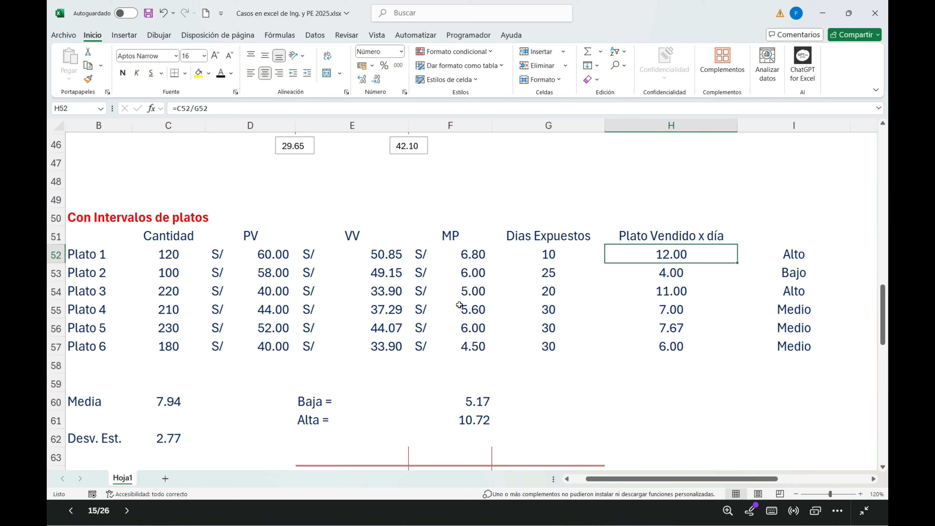
left_click_drag(794, 267, 790, 344)
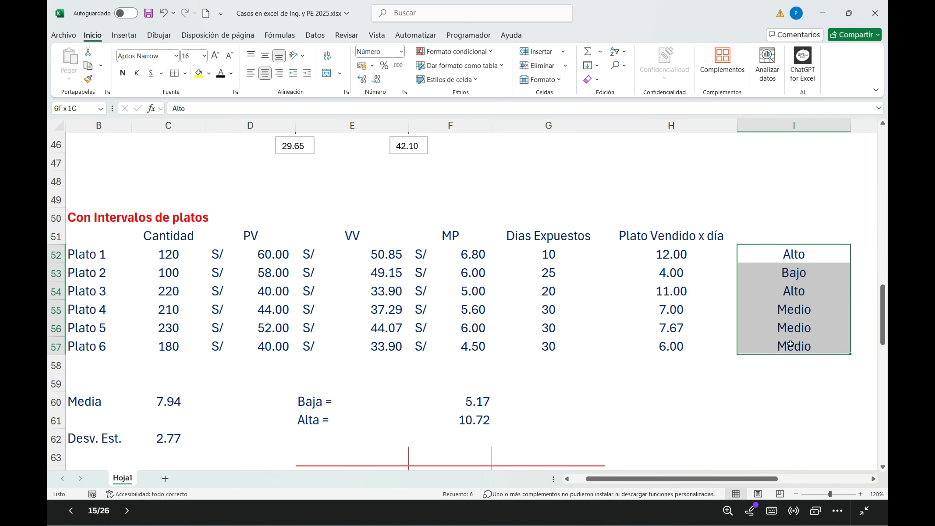
left_click_drag(787, 306, 798, 347)
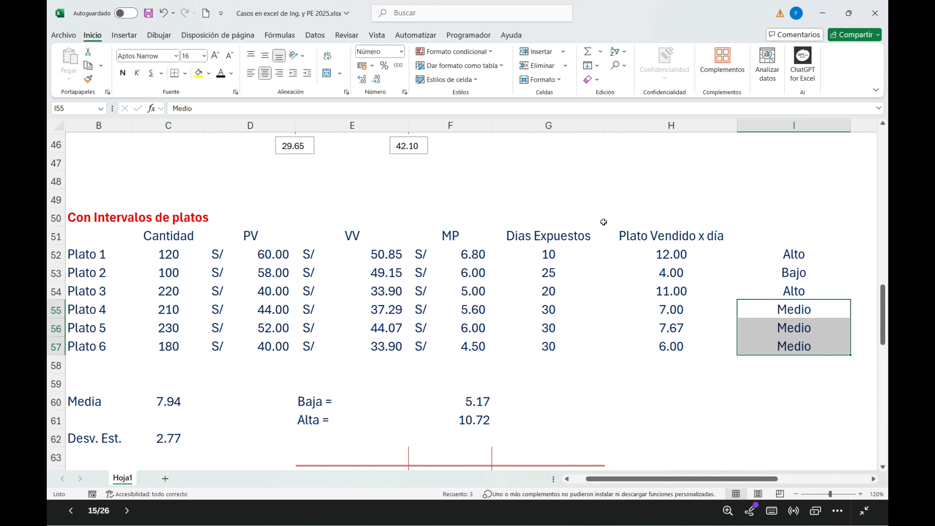
Step: Compare the exposure-based ratings and thresholds with the % de Ventas and Popularidad table of the case without dish intervals
scroll(541, 379, "down", 1)
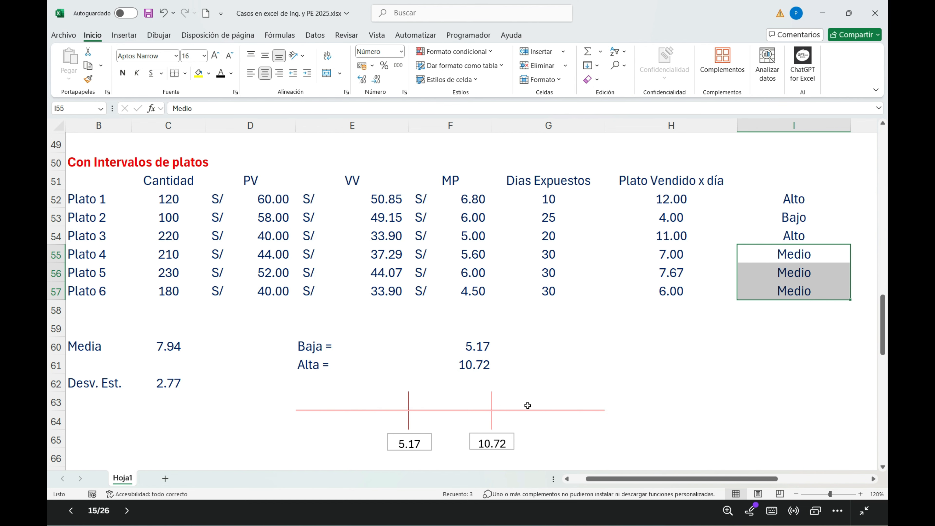
scroll(527, 405, "up", 16)
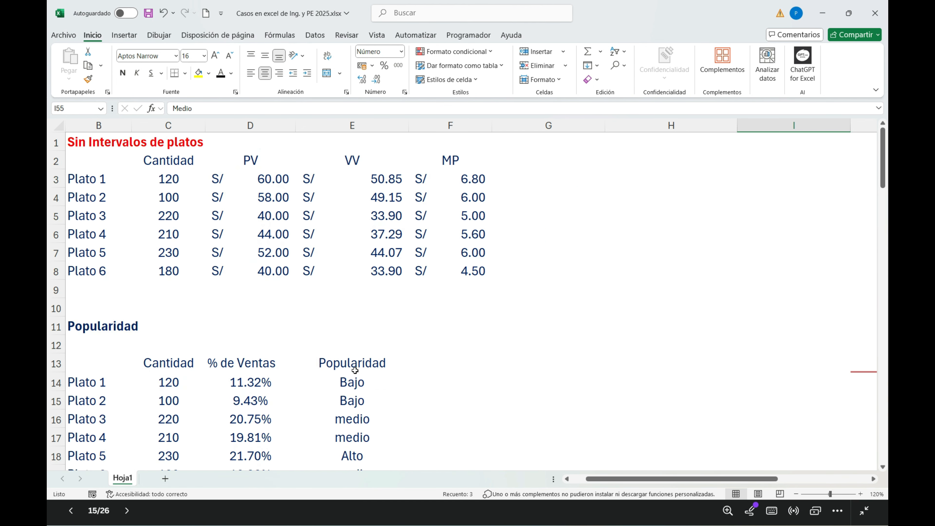
scroll(287, 360, "down", 2)
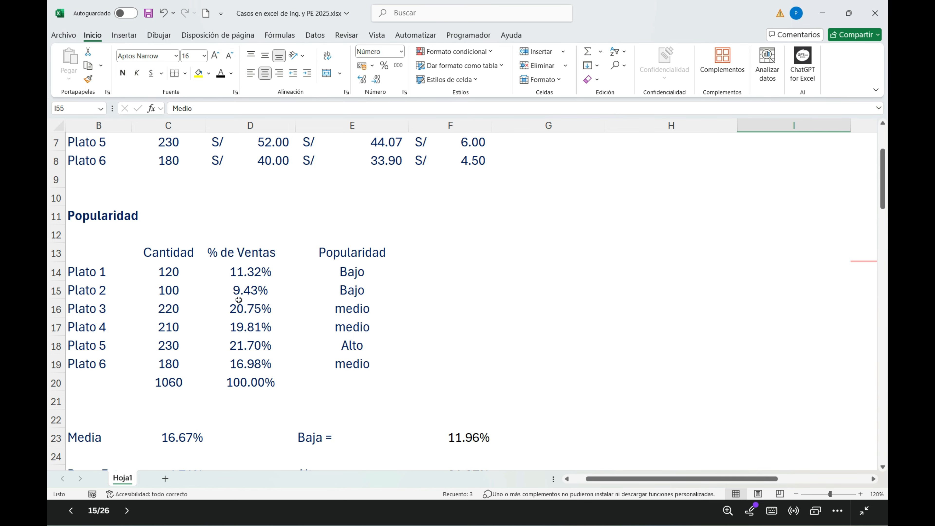
scroll(485, 225, "down", 14)
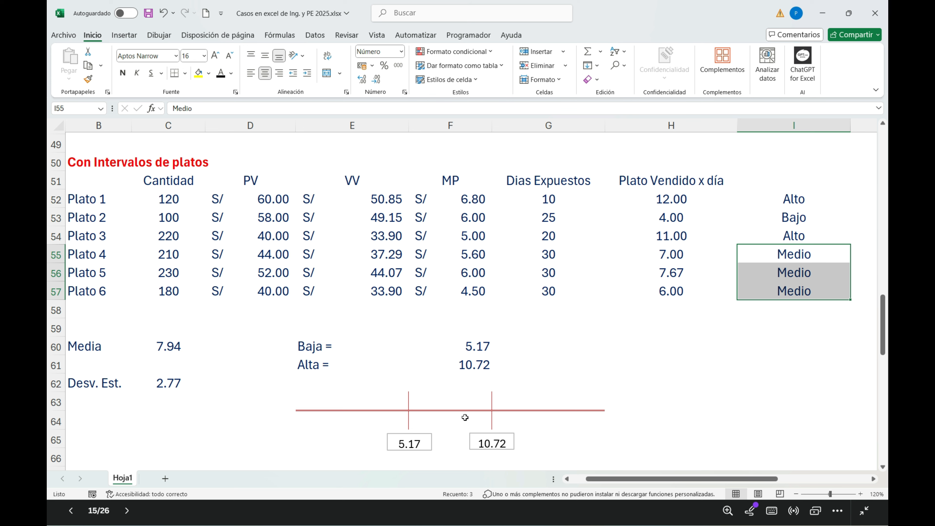
Step: Review the Popularidad column in E68:E74 of the Plato x día summary table
scroll(488, 406, "down", 4)
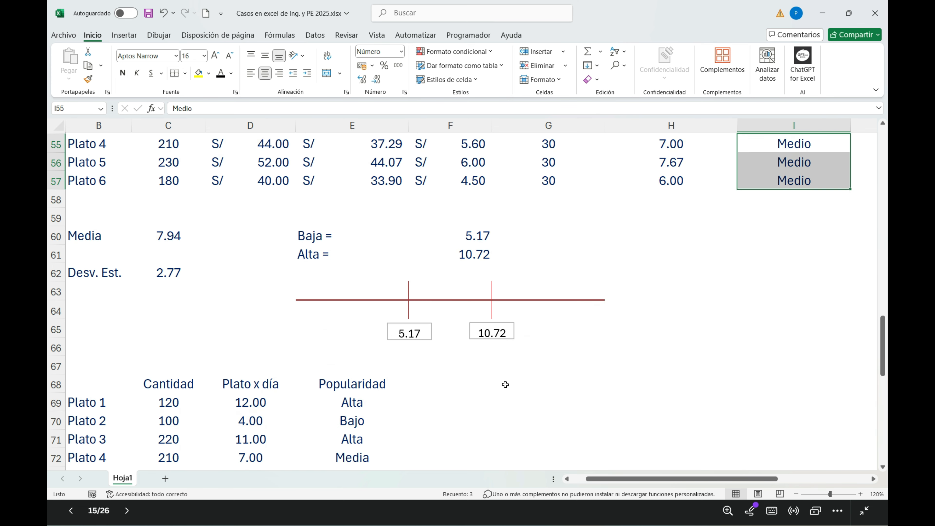
scroll(505, 383, "down", 1)
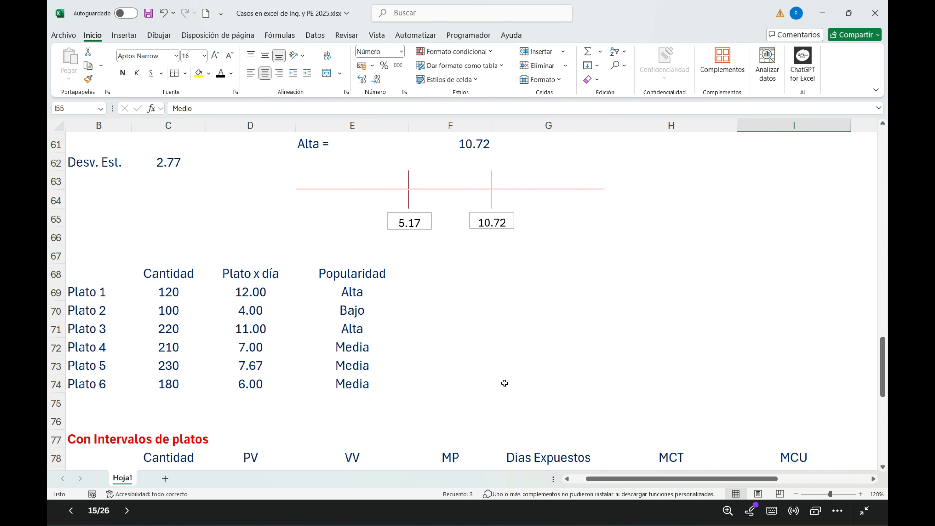
left_click_drag(346, 278, 353, 372)
Step: Examine the PV, VV, MP and Dias Expuestos data for the six dishes in rows 79 to 84
scroll(373, 368, "down", 4)
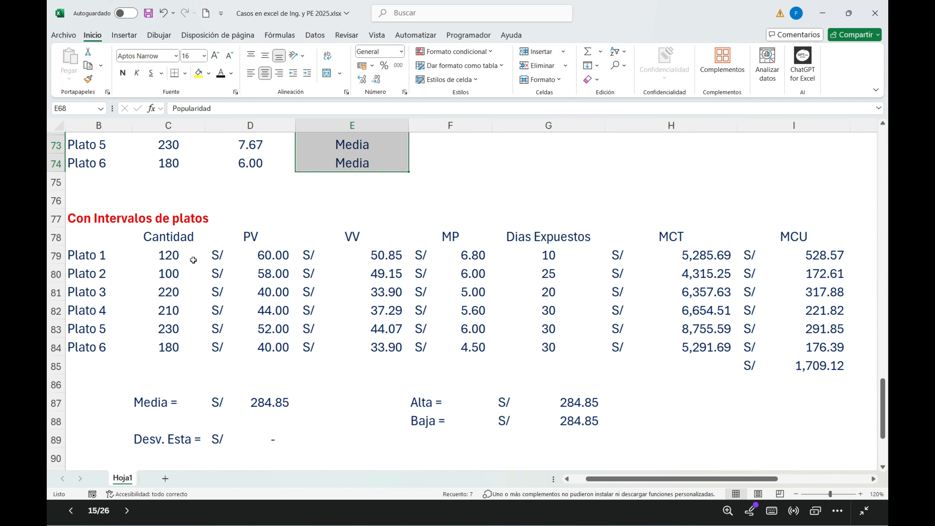
scroll(194, 271, "down", 2)
scroll(199, 280, "up", 2)
left_click_drag(255, 256, 273, 347)
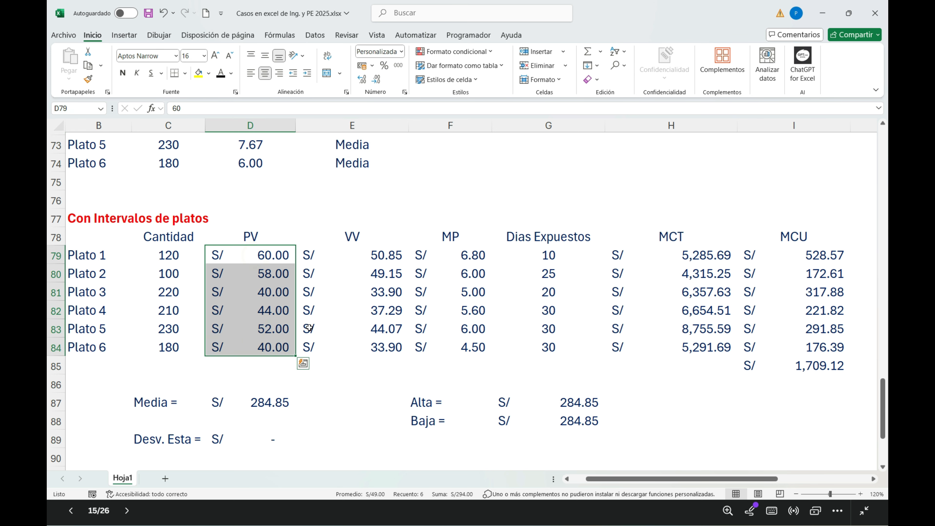
left_click_drag(367, 256, 366, 350)
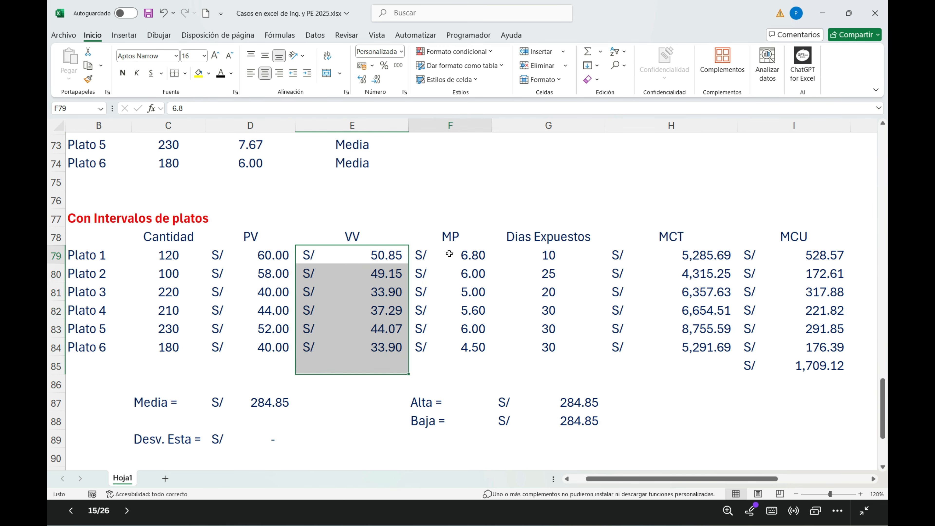
left_click_drag(449, 253, 449, 352)
left_click_drag(541, 255, 545, 354)
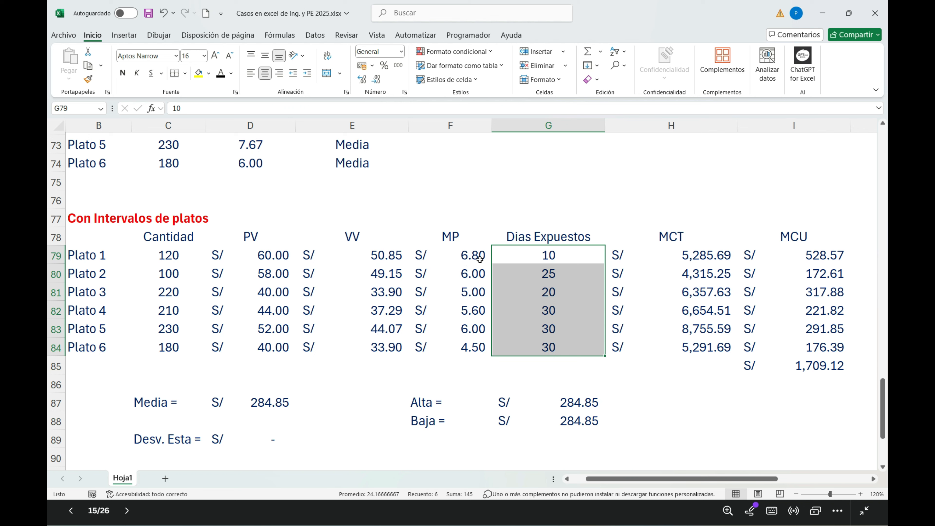
Step: Inspect how the MCT formula in H79 multiplies VV minus MP by Cantidad, and review the MCT values in H79:H84
double_click(681, 255)
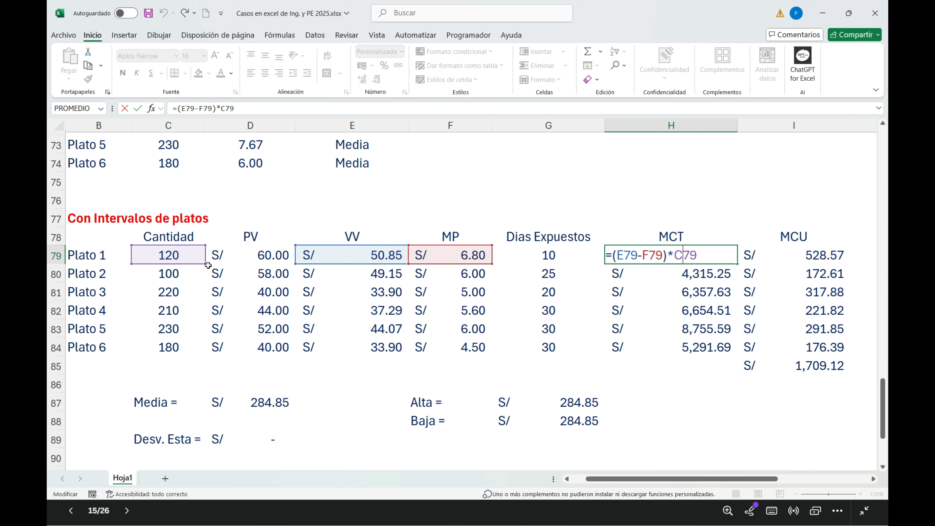
key("Return")
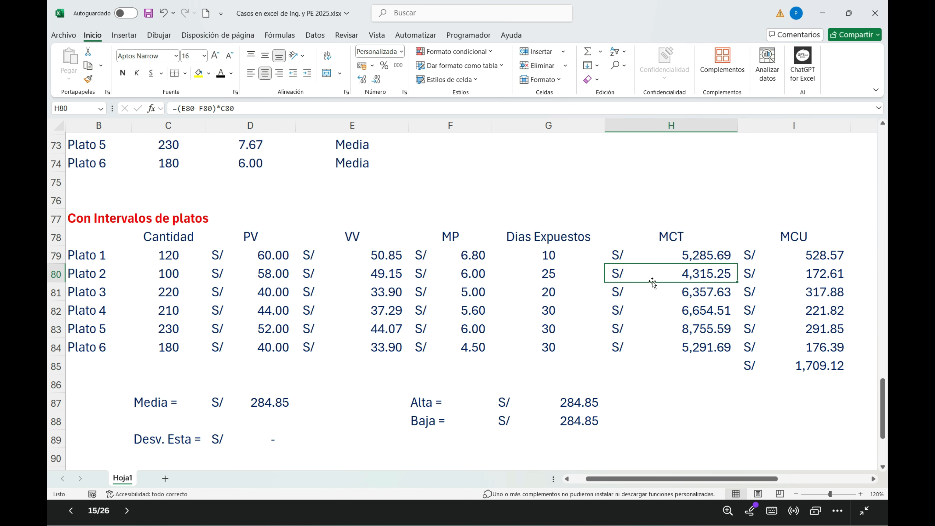
left_click_drag(682, 255, 683, 348)
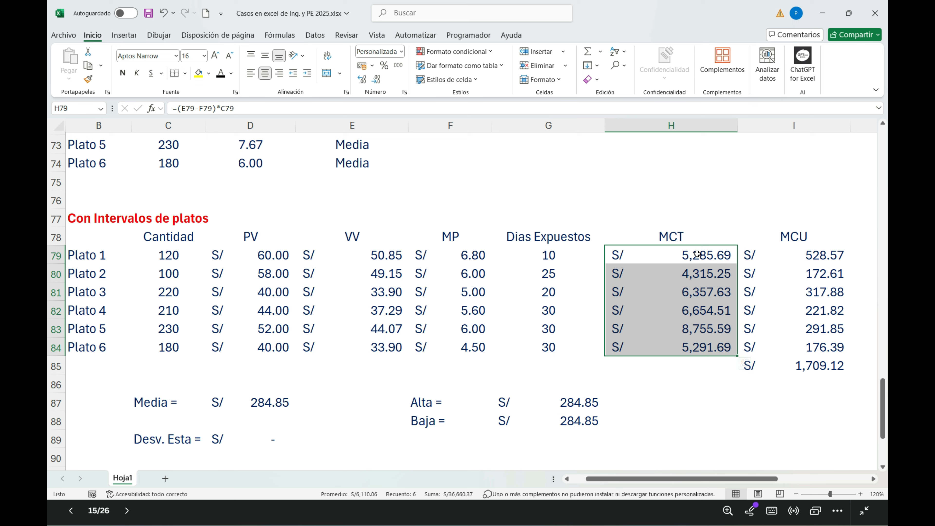
left_click_drag(699, 255, 699, 347)
Step: Inspect how the MCU formulas in I79:I81 divide each dish's MCT by its Dias Expuestos
left_click(554, 259)
left_click(698, 255)
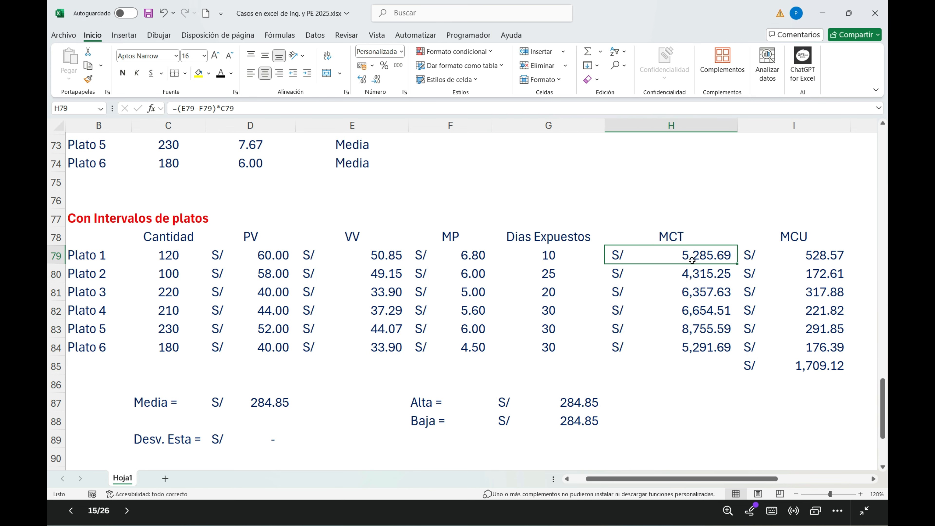
left_click(554, 265)
left_click(567, 255)
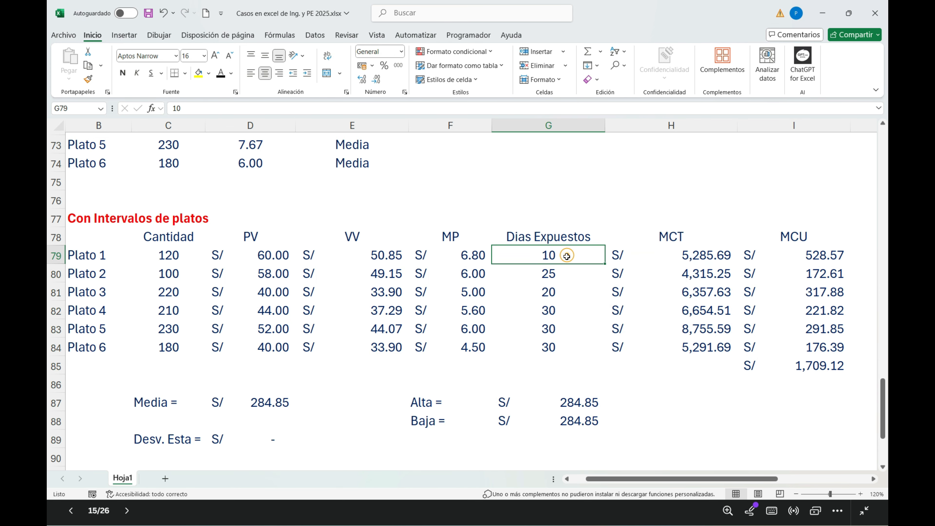
left_click(806, 252)
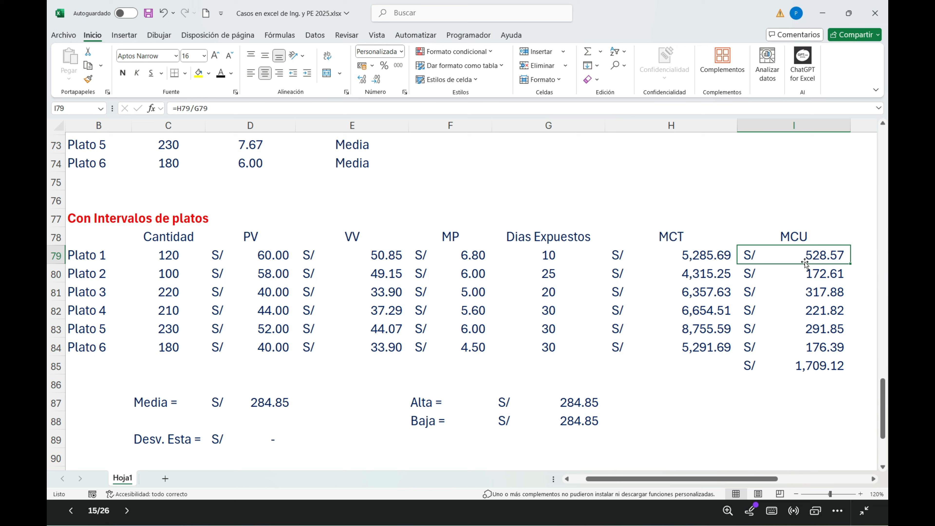
left_click(714, 280)
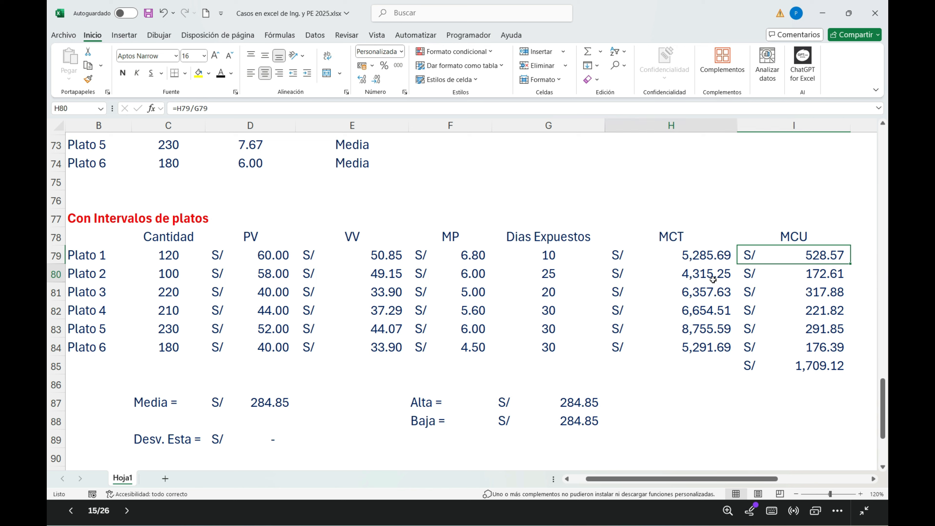
left_click(828, 274)
left_click(721, 295)
left_click(823, 289)
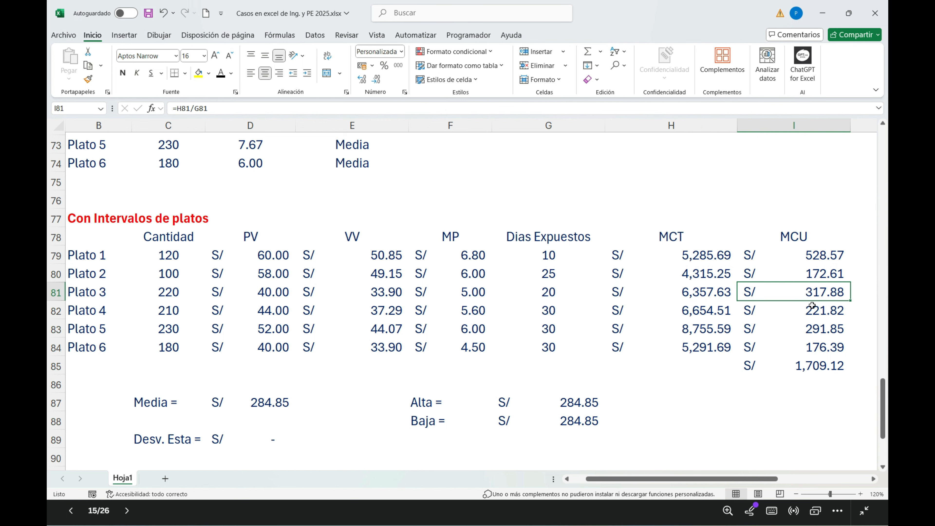
Step: Review the MCU values in I79:I84 against the Dias Expuestos in G79:G84
left_click_drag(819, 260, 817, 345)
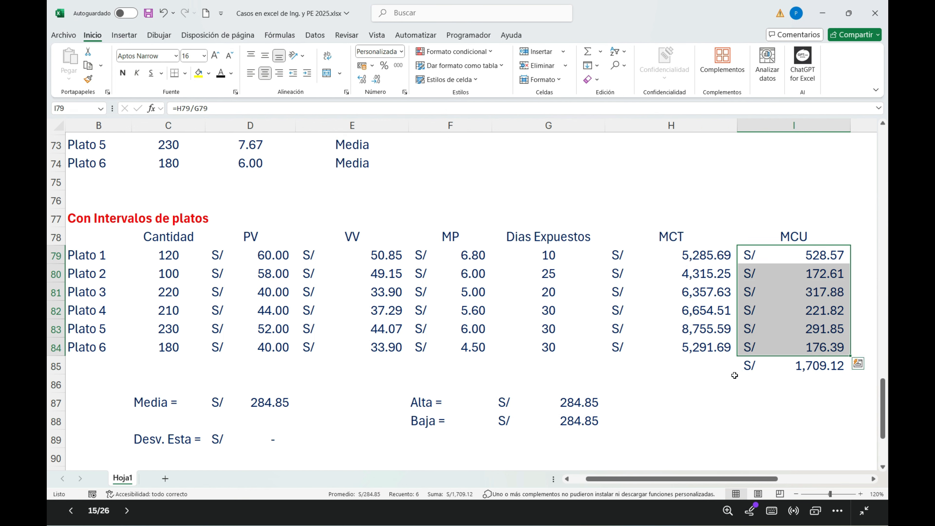
left_click_drag(821, 258, 816, 341)
left_click_drag(556, 261, 560, 343)
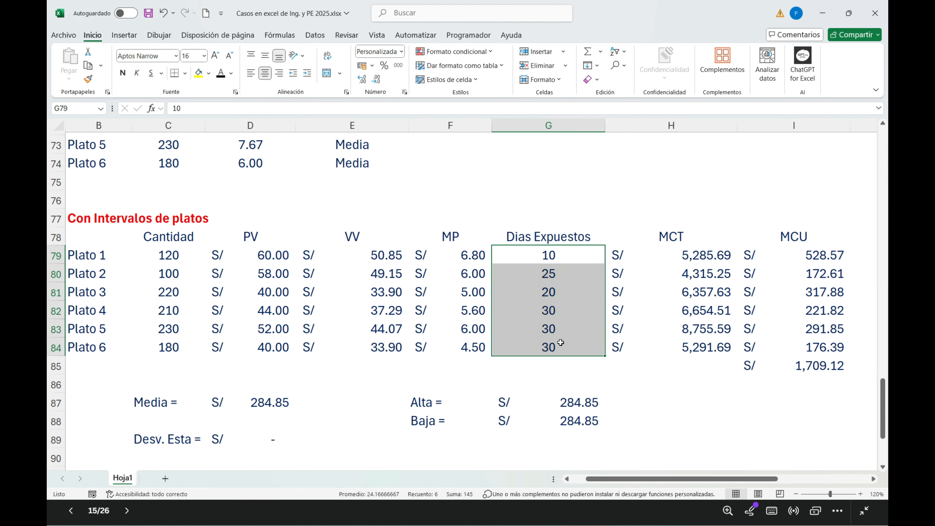
Step: Replace the Media formula in D87 with =(I79+I80+I81+I82+I83+I84)/6 to average the six MCU values
scroll(450, 341, "down", 1)
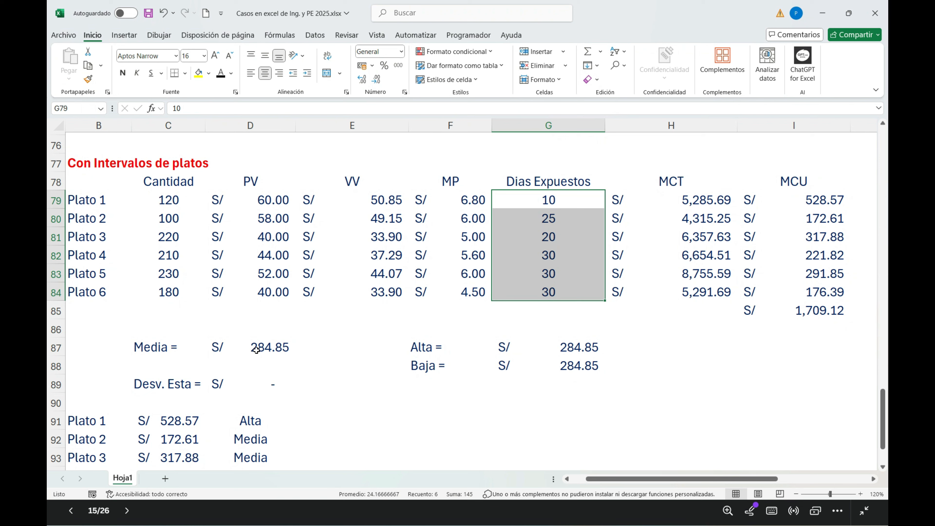
double_click(256, 351)
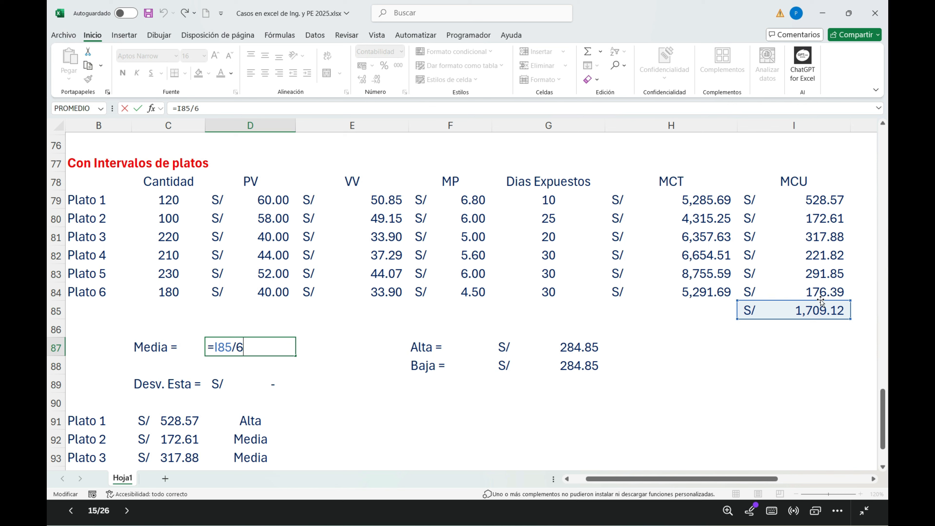
key("BackSpace")
key("BackSpace")
key("BackSpace")
key("BackSpace")
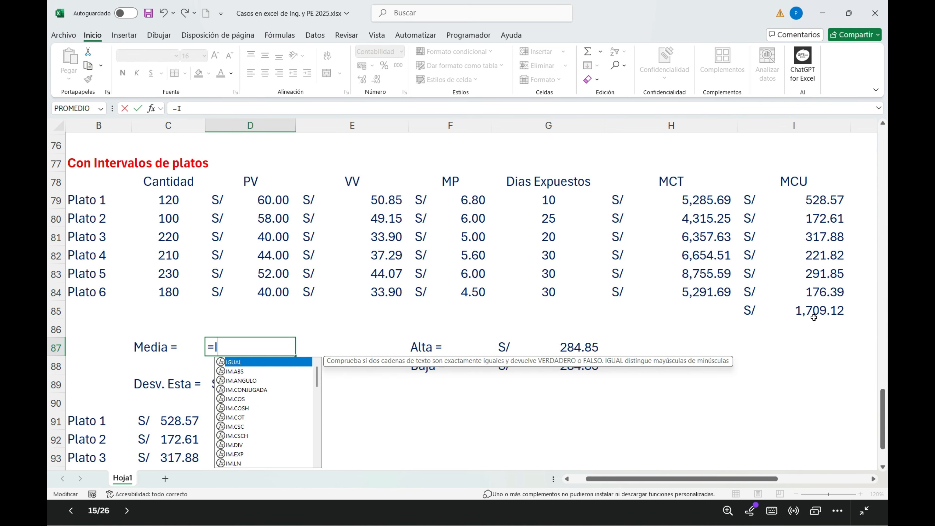
key("BackSpace")
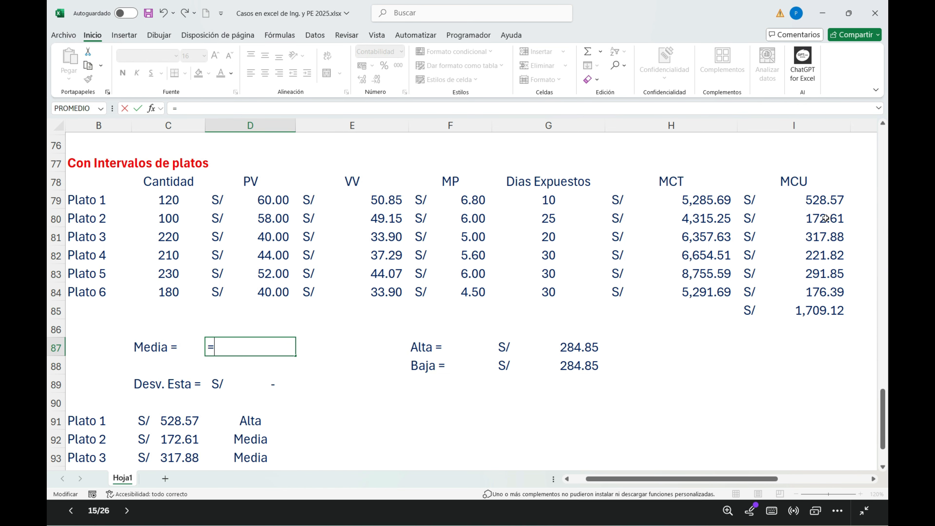
type("(")
left_click(806, 201)
type("+")
left_click(825, 221)
type("+")
left_click(825, 236)
type("+")
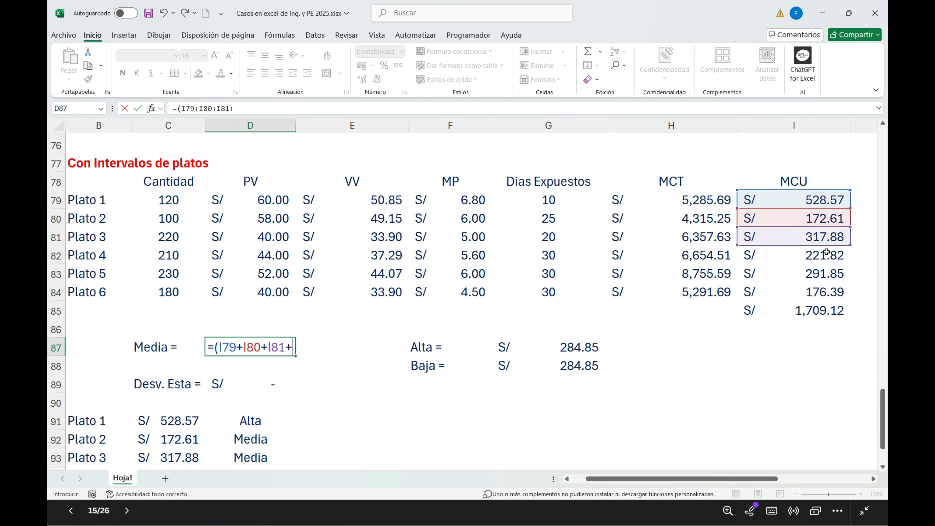
left_click(826, 255)
type("+")
left_click(845, 273)
type("+")
left_click(830, 289)
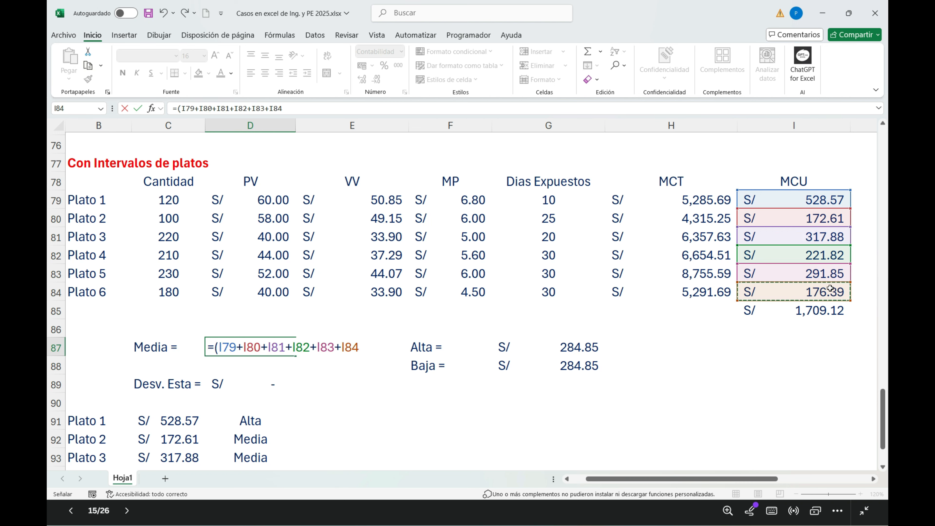
type(")/6")
key("Return")
left_click(268, 348)
Step: Calculate Desv. Esta in D89 with =DESVEST.P(I79:I84) over the six MCU values
left_click(266, 383)
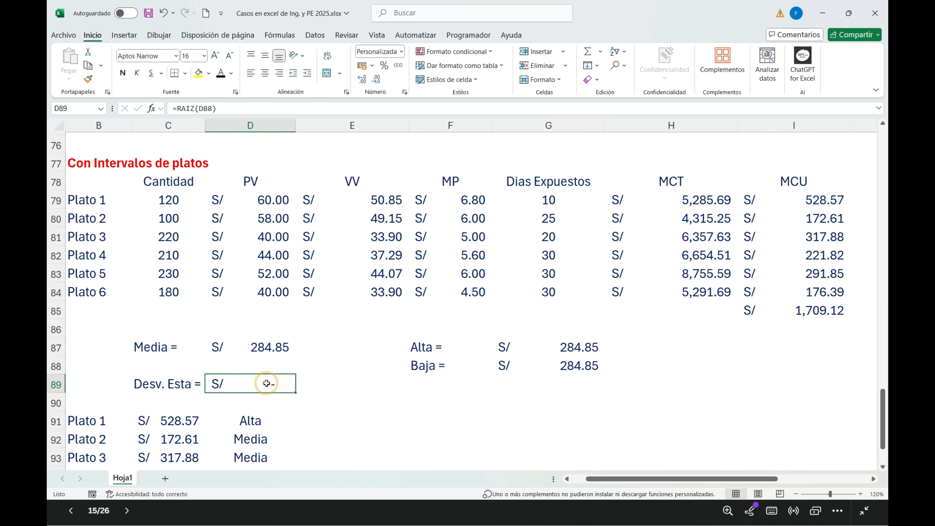
type("=desc")
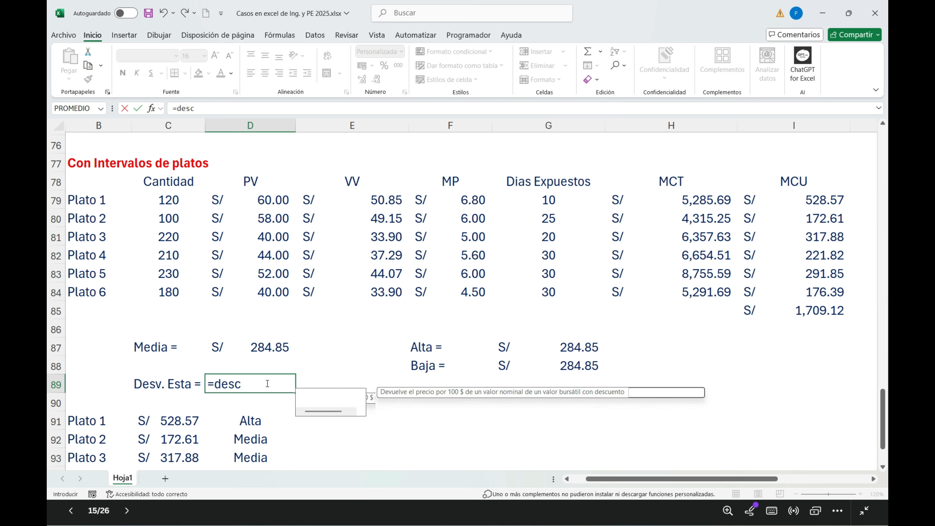
key("BackSpace")
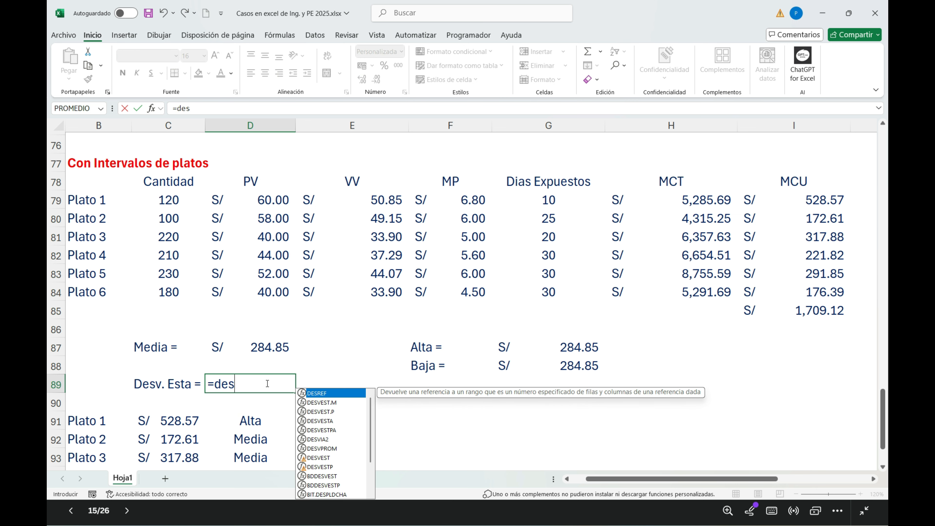
double_click(320, 412)
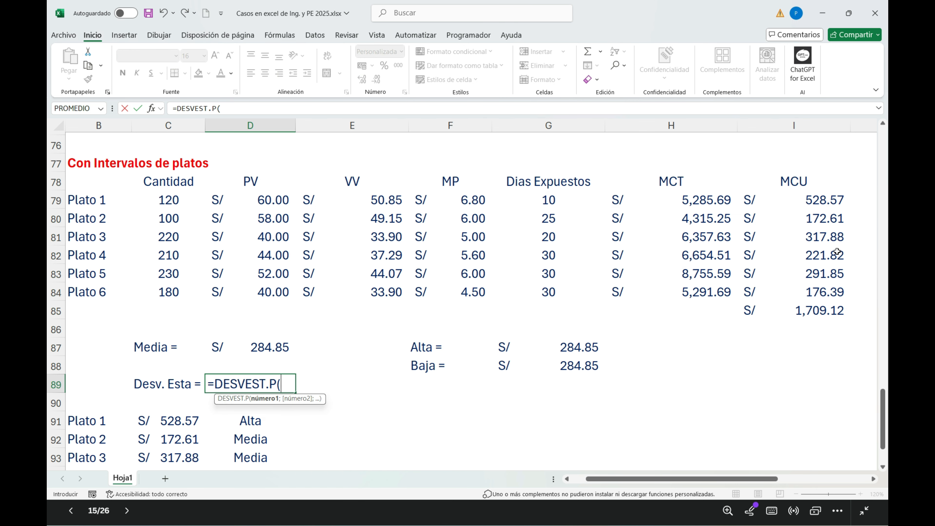
left_click_drag(809, 200, 808, 289)
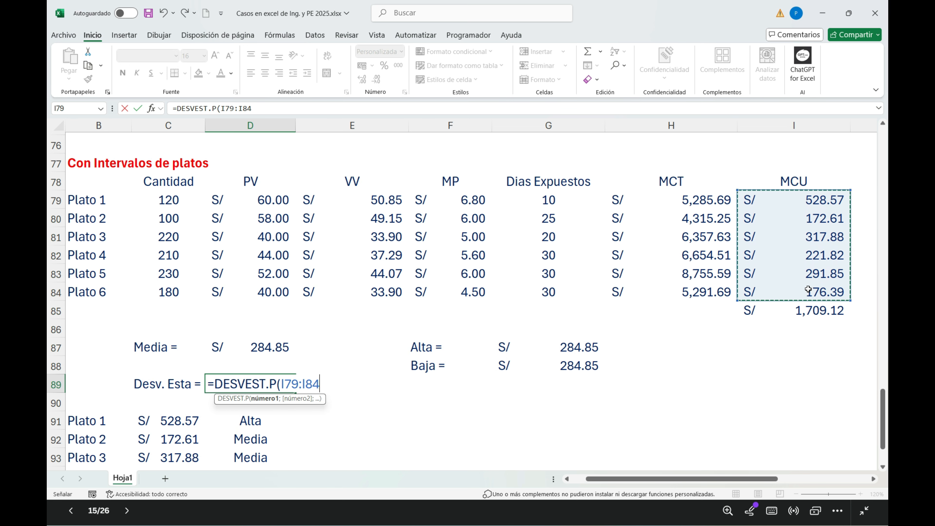
type(")")
key("Return")
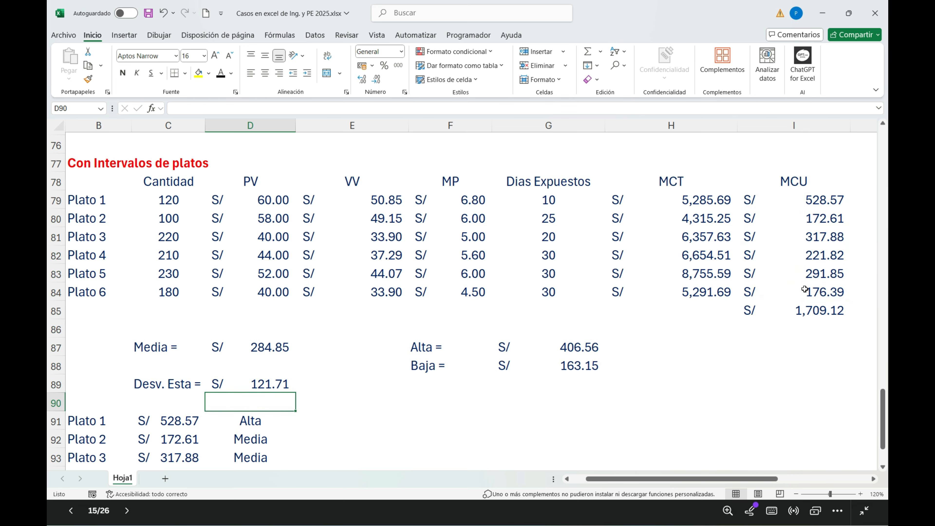
left_click(259, 388)
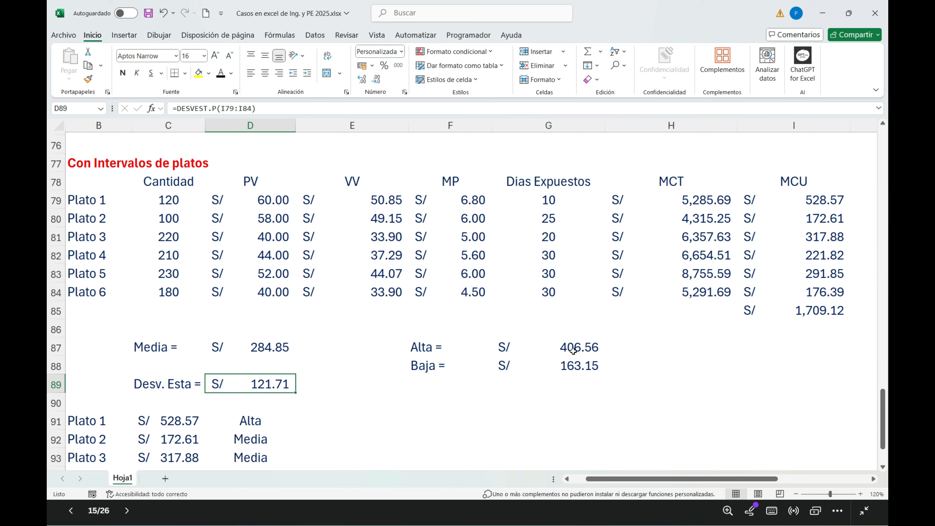
Step: Compare Plato 1's MCU in I79 with the Alta and Baja thresholds, inspecting their formulas in G87 and G88
left_click(806, 203)
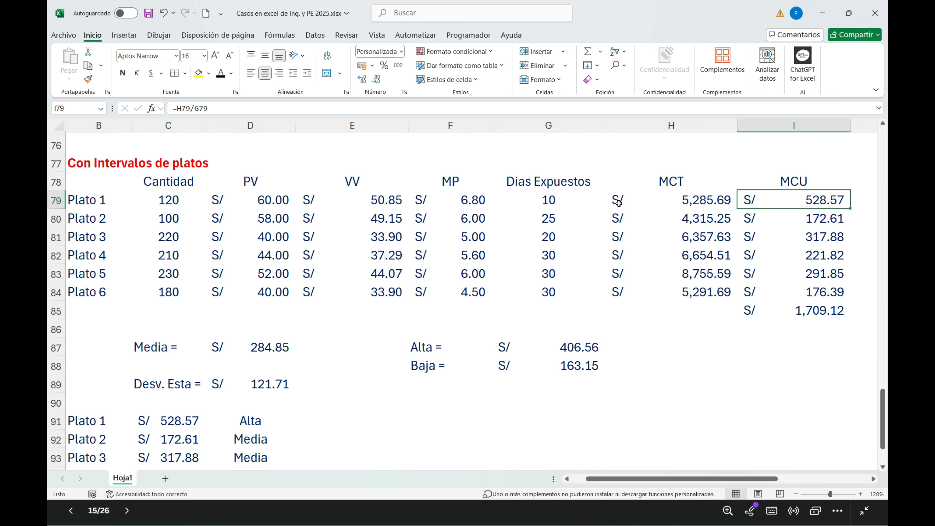
left_click(579, 373)
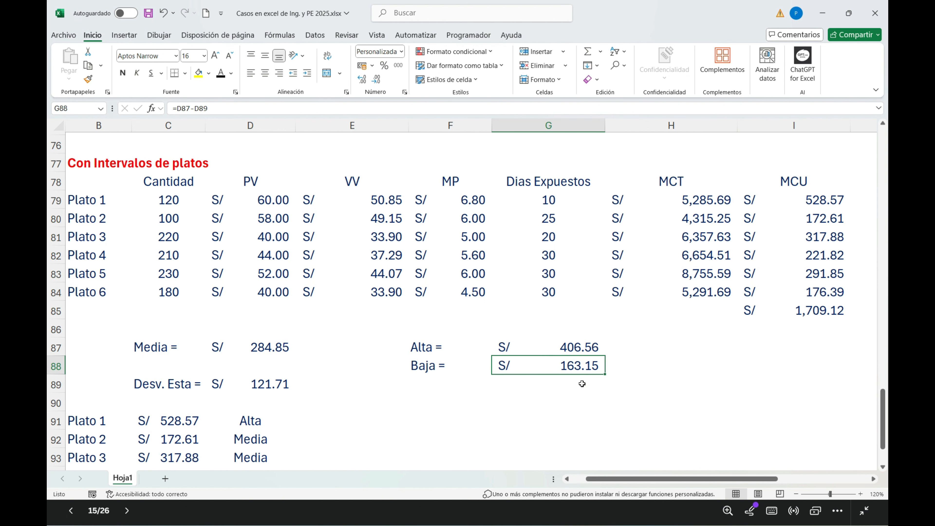
left_click(580, 349)
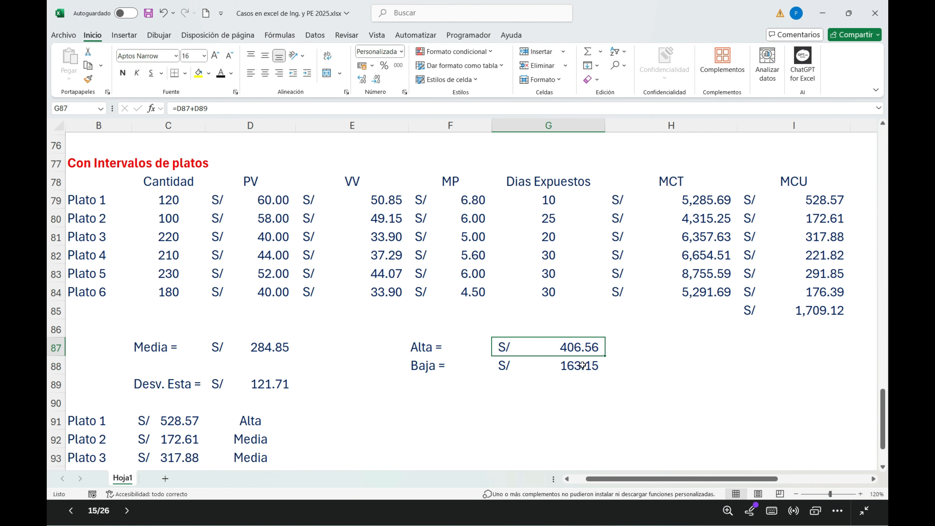
Step: Review the MCU summary and Alta, Media and Baja ratings in C91:D96 together with the standard deviation in D89
scroll(596, 361, "down", 2)
left_click_drag(181, 310, 178, 404)
left_click_drag(250, 311, 251, 399)
left_click_drag(254, 329, 247, 402)
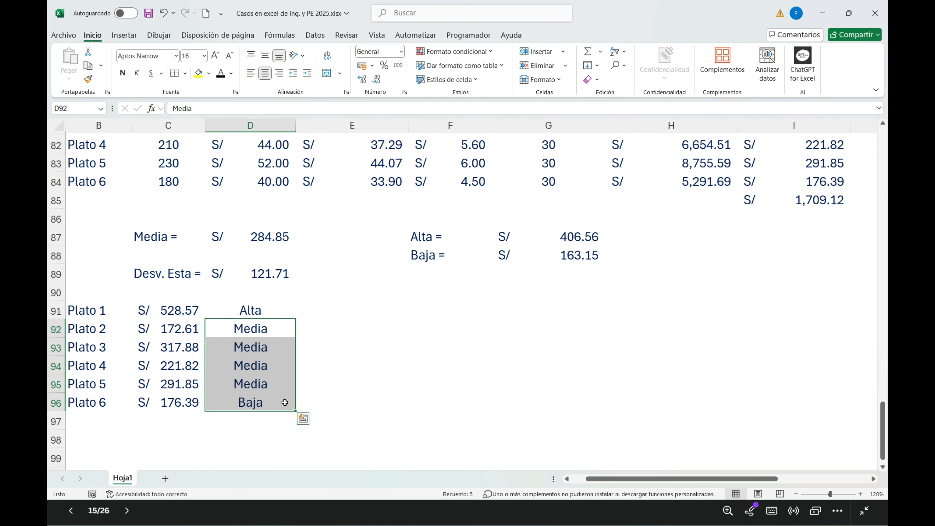
left_click(244, 277)
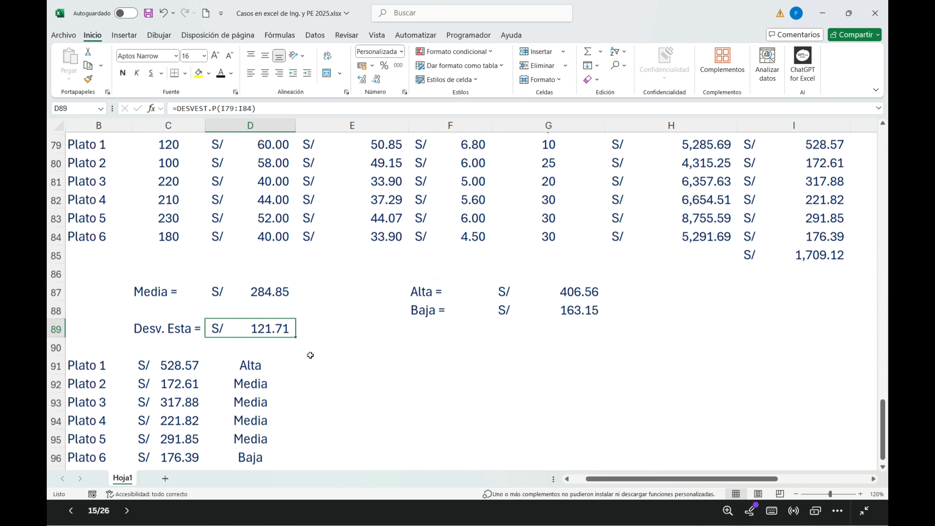
scroll(315, 353, "up", 4)
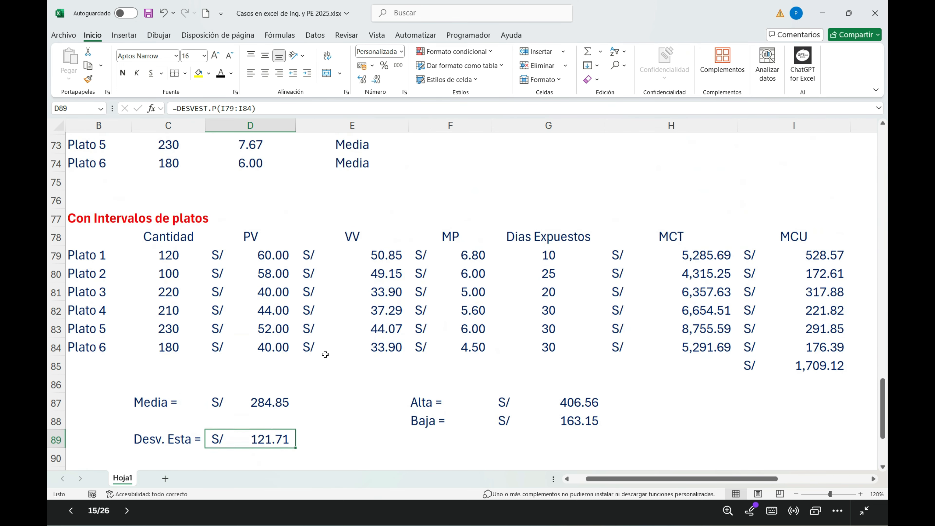